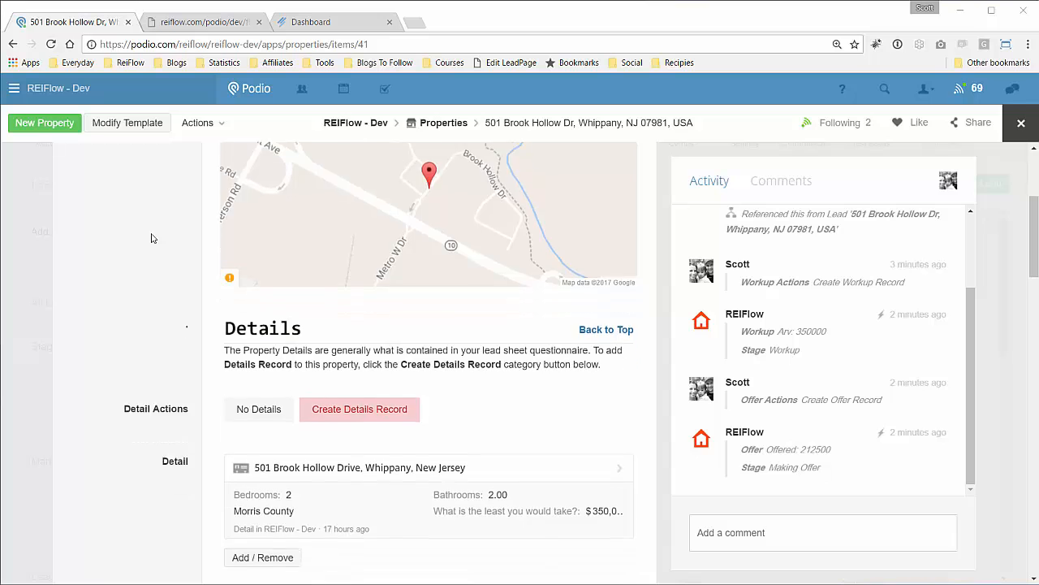
scroll(151, 237, down, 7)
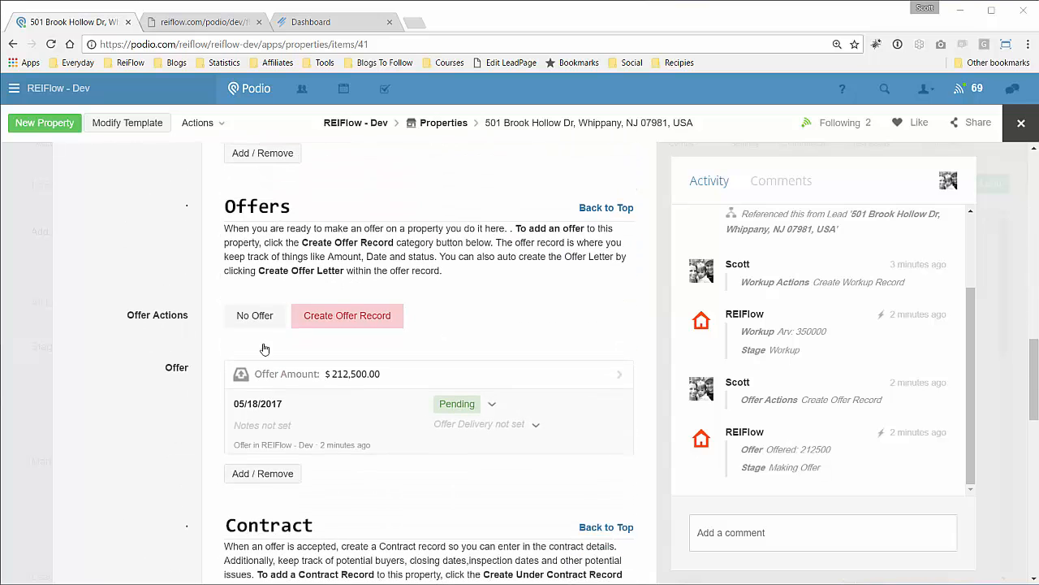
Open the Offered: 212500 offer card from the property's Offers section.
click(392, 378)
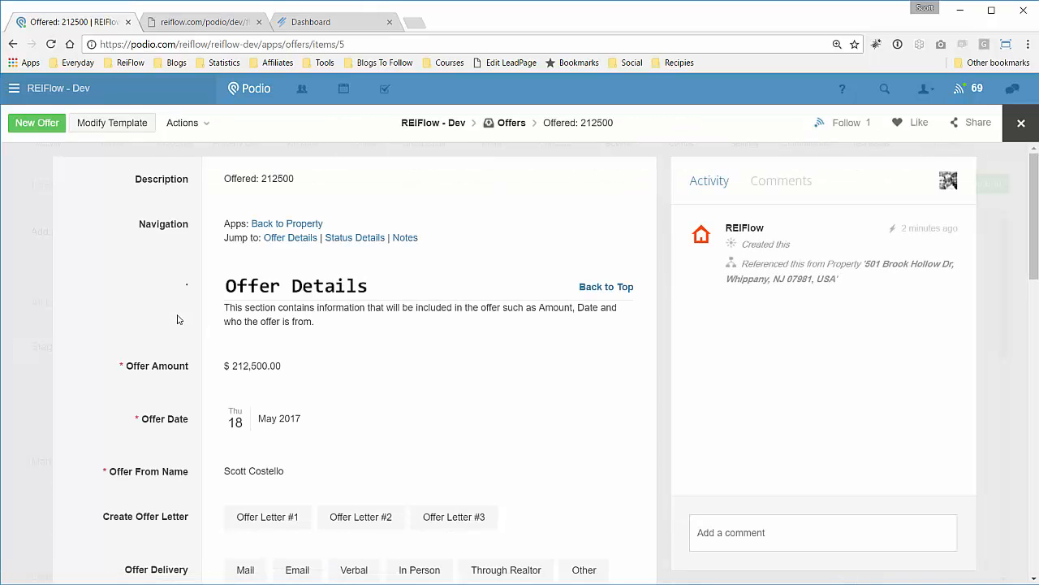
scroll(178, 319, down, 4)
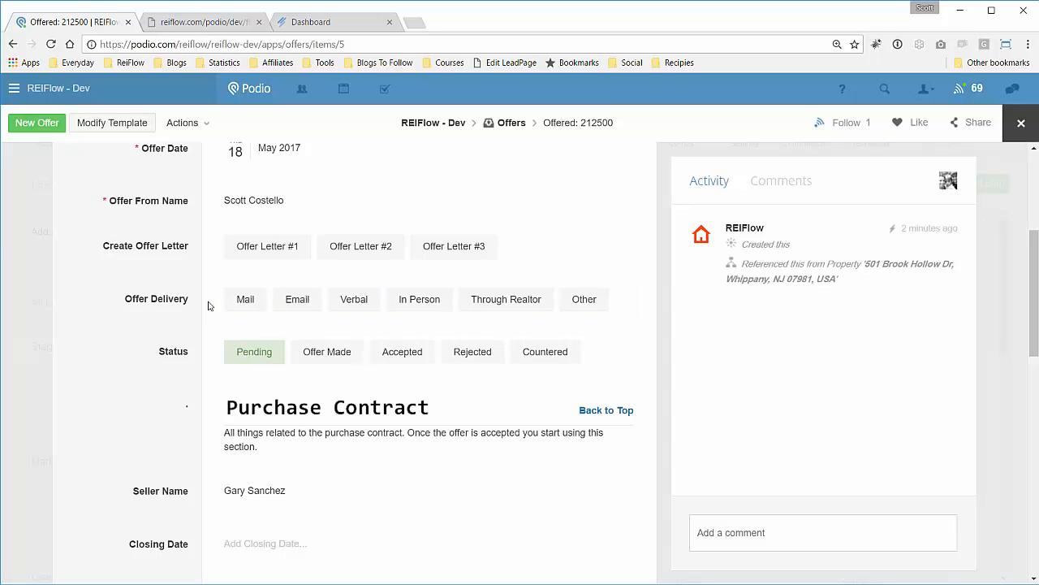
click(248, 313)
click(249, 313)
click(201, 25)
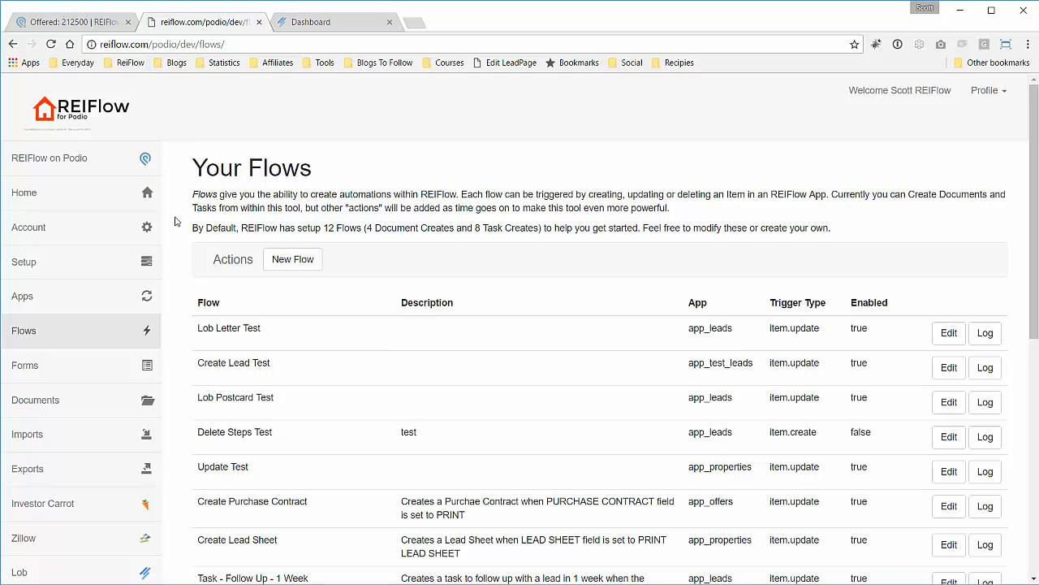
Create a new flow from Your Flows and focus its Flow Name field.
scroll(175, 221, down, 1)
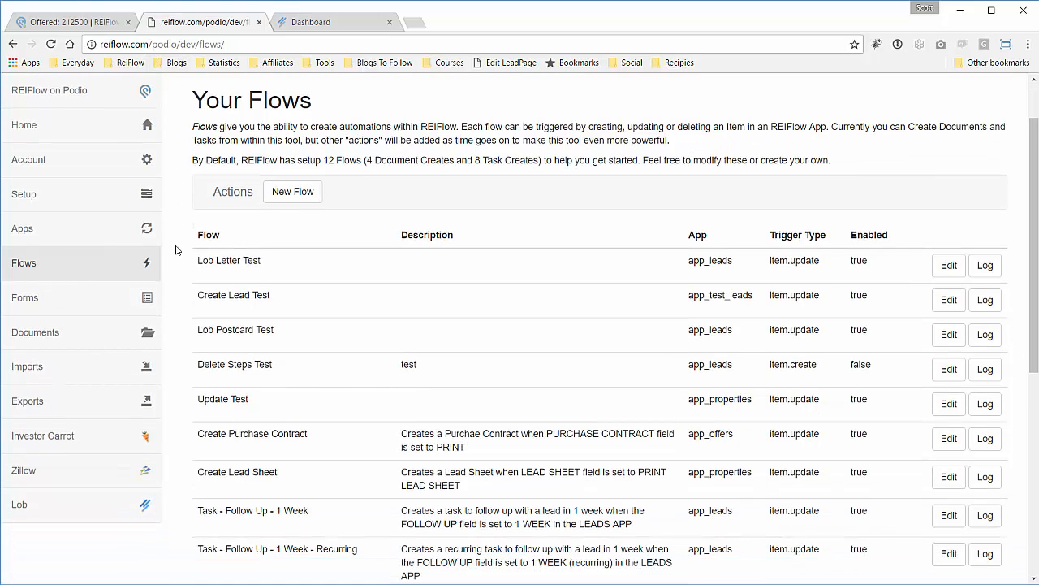
click(297, 195)
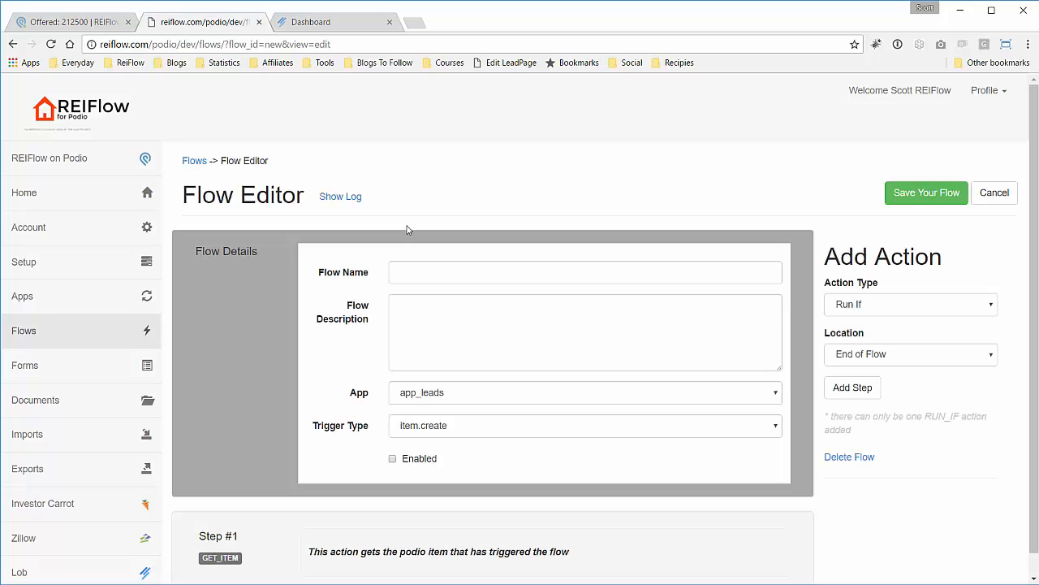
click(430, 273)
Name the flow 'Send Mail Through Lob', set App app_offers, trigger item.update, and tick Enabled.
text(Send )
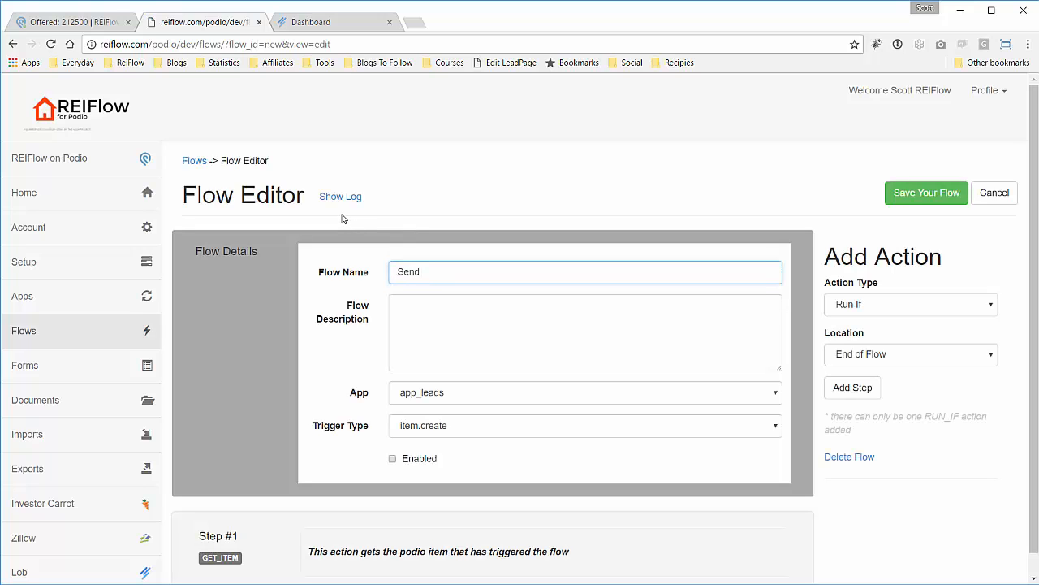
text(Mail Through Lob)
click(488, 390)
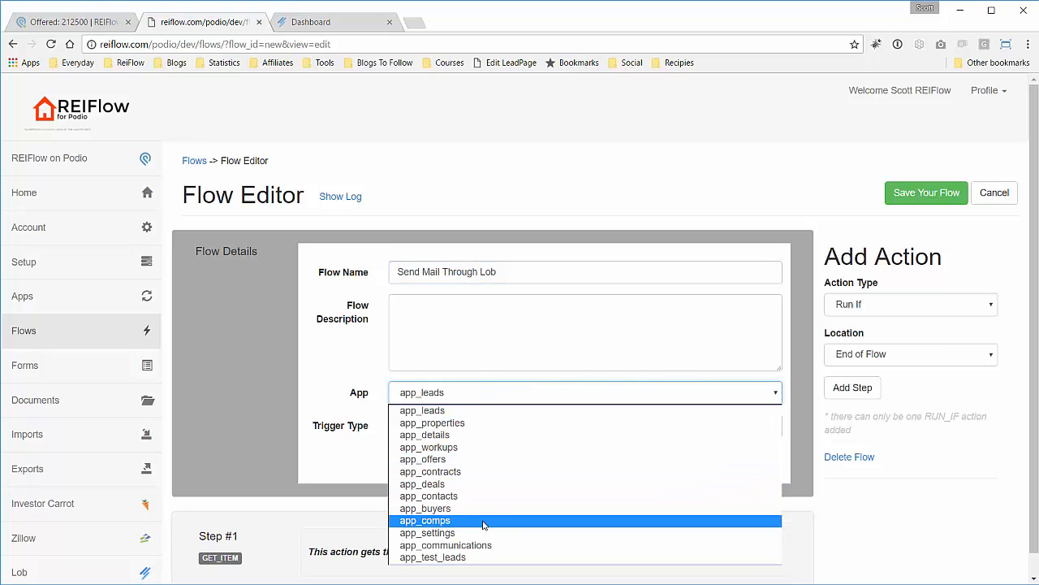
click(483, 460)
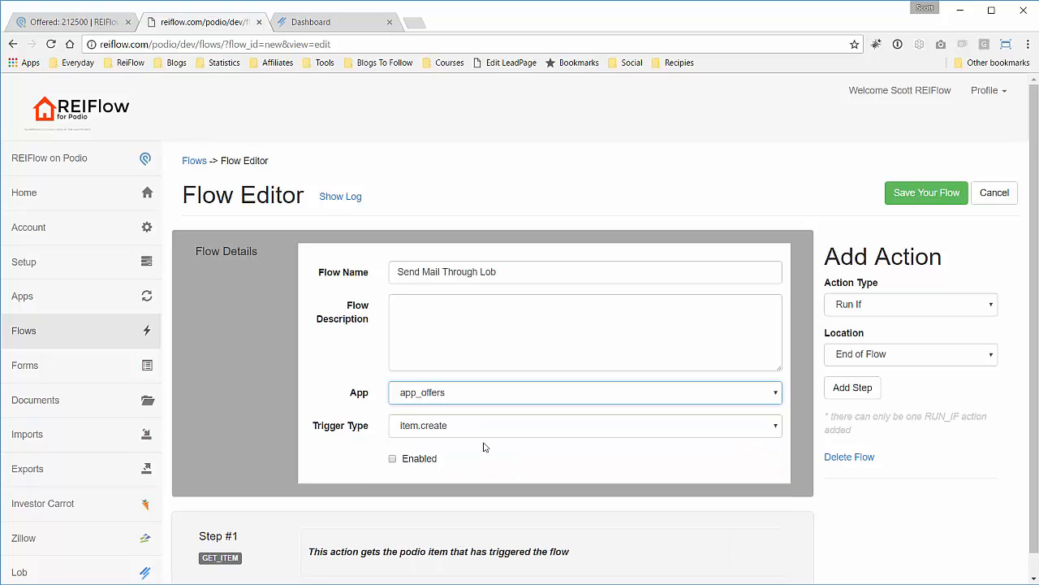
click(487, 429)
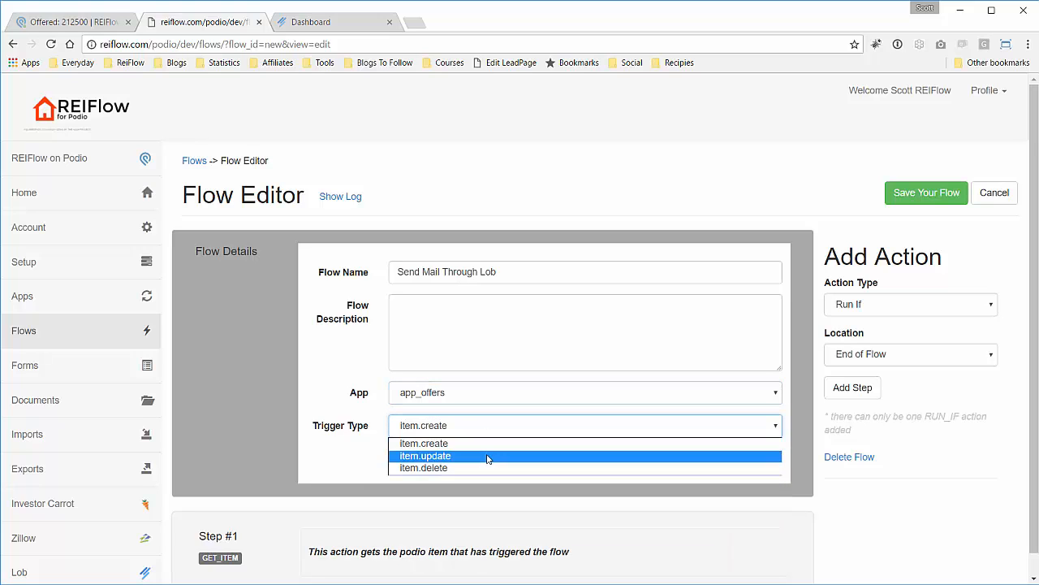
click(487, 456)
click(428, 464)
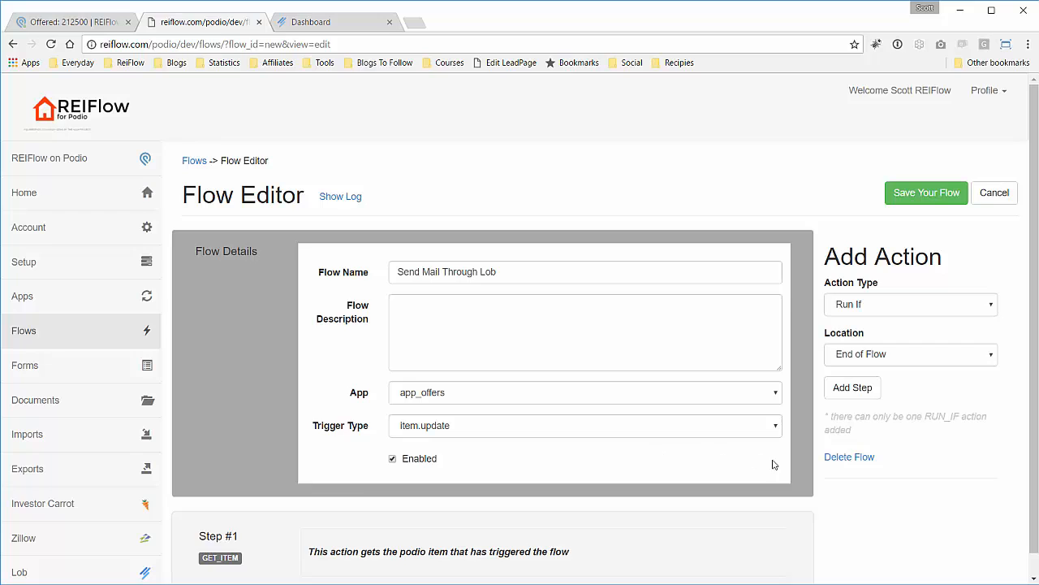
scroll(773, 465, down, 1)
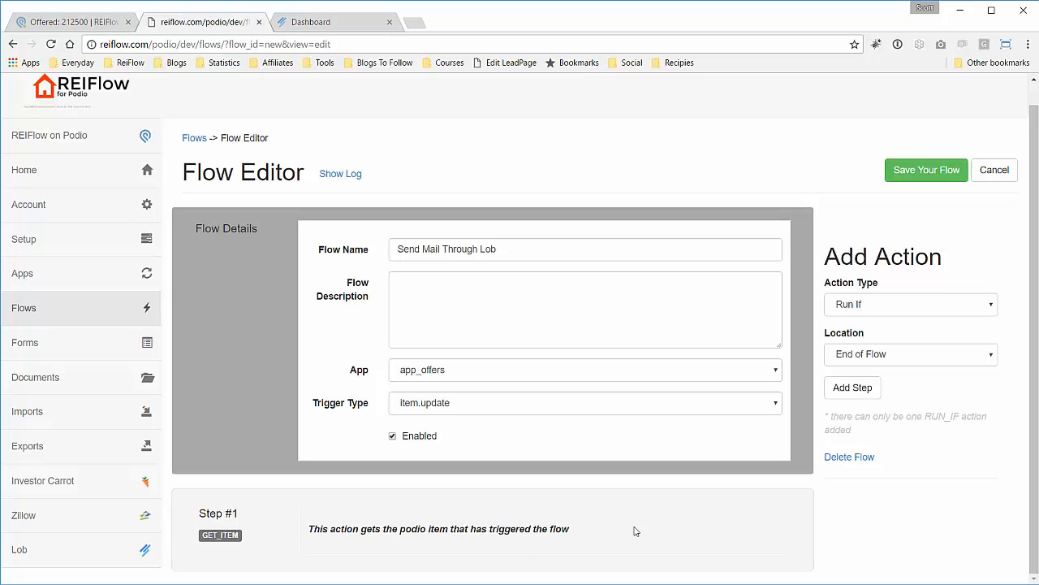
Add a Run If step that checks the offer-delivery field.
click(859, 389)
scroll(644, 397, down, 3)
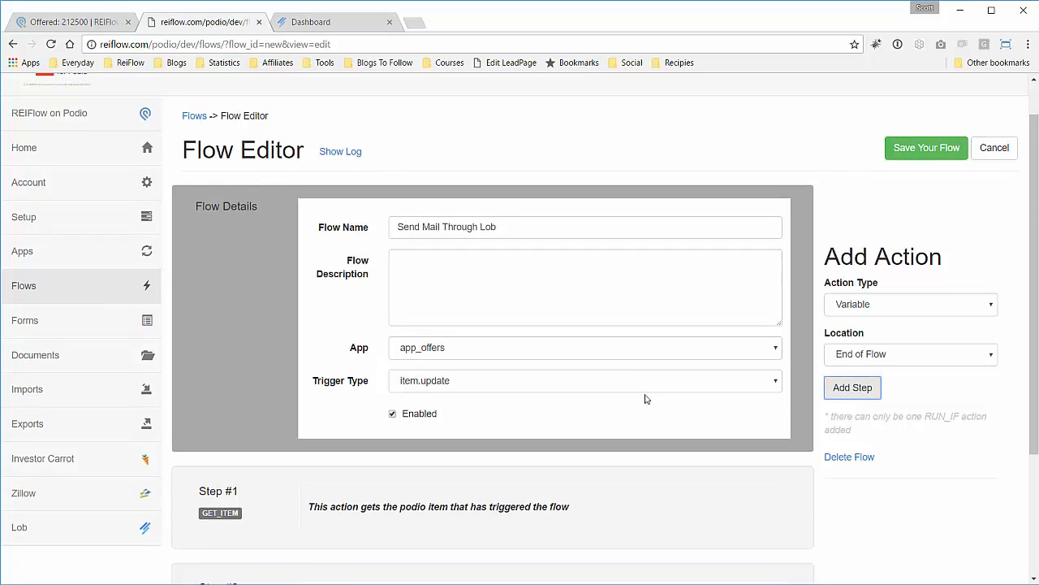
click(742, 429)
scroll(620, 379, down, 1)
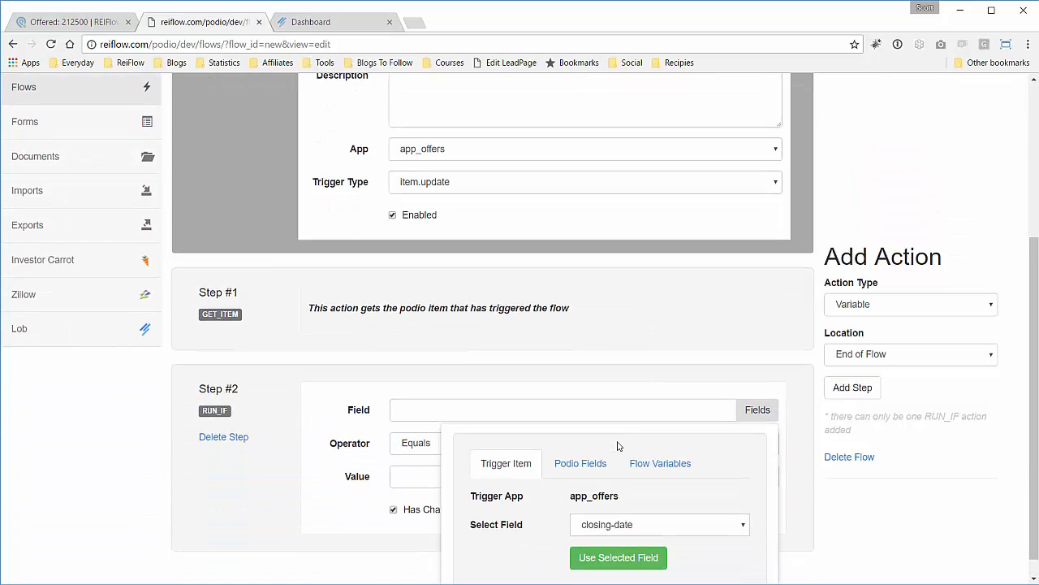
click(601, 504)
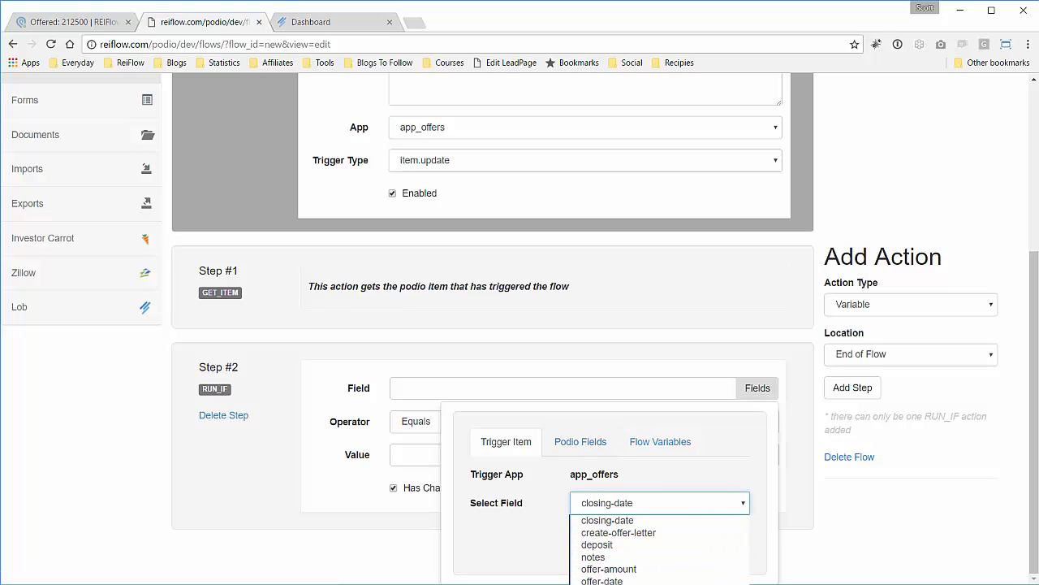
click(605, 583)
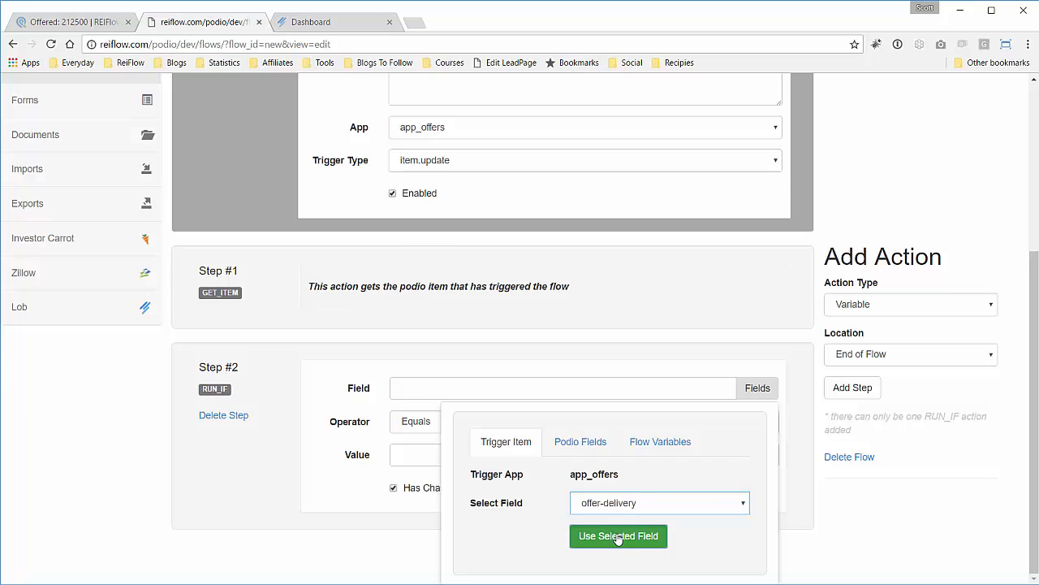
click(617, 538)
Enter Mail as the condition value, checking the wording on the Podio offer.
click(532, 495)
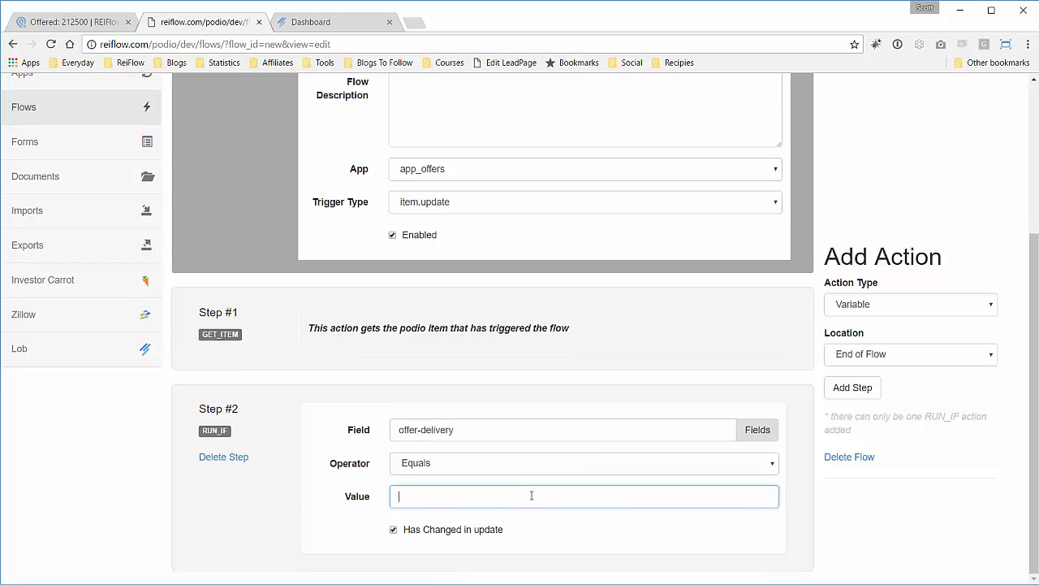
text(Mail)
drag(456, 496, 385, 496)
click(73, 22)
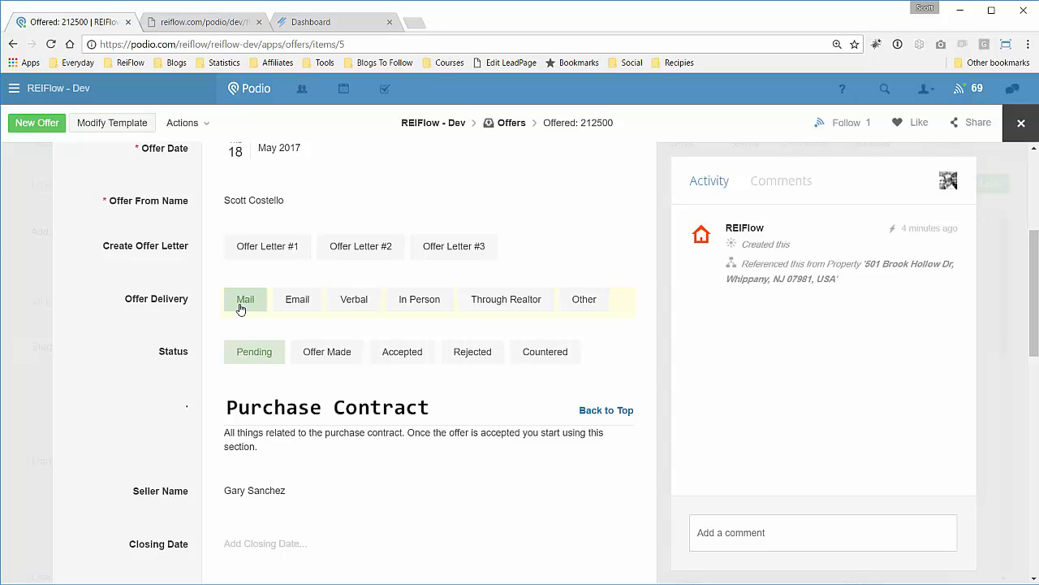
click(236, 22)
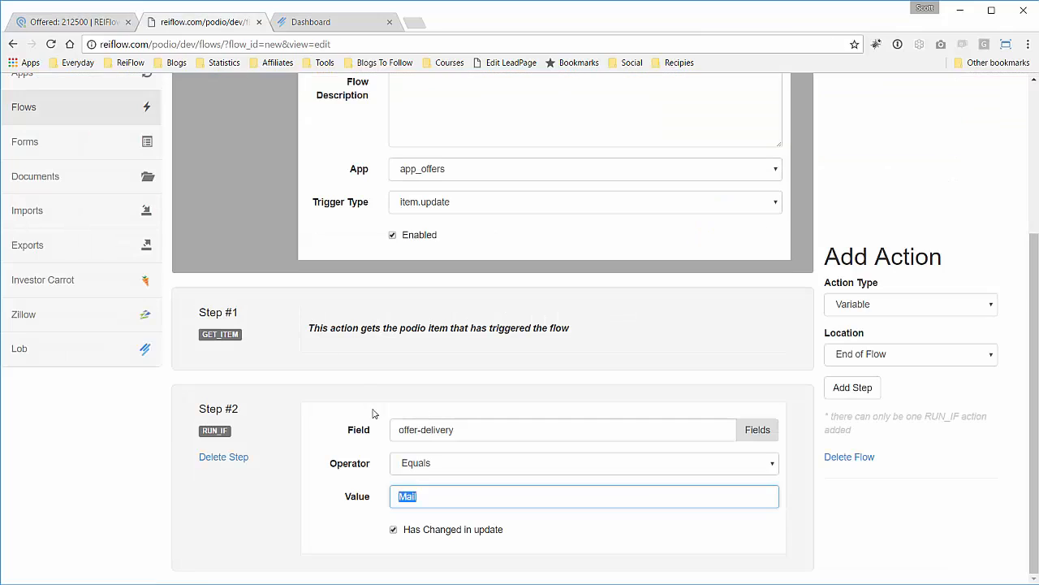
click(419, 495)
Add a Send Letter (Lob) action as Step #3, then switch to the Lob dashboard.
click(932, 309)
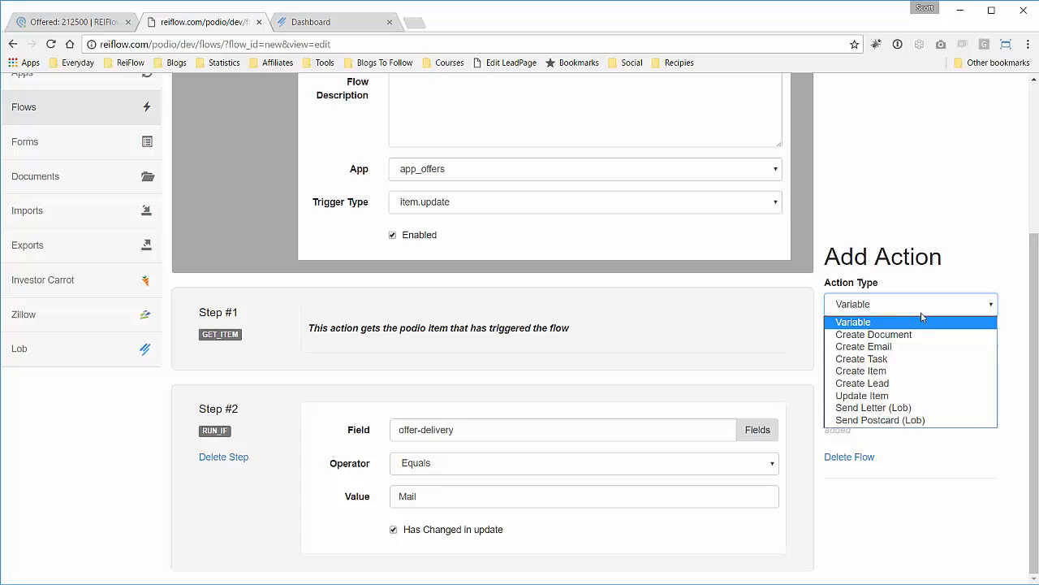
click(880, 412)
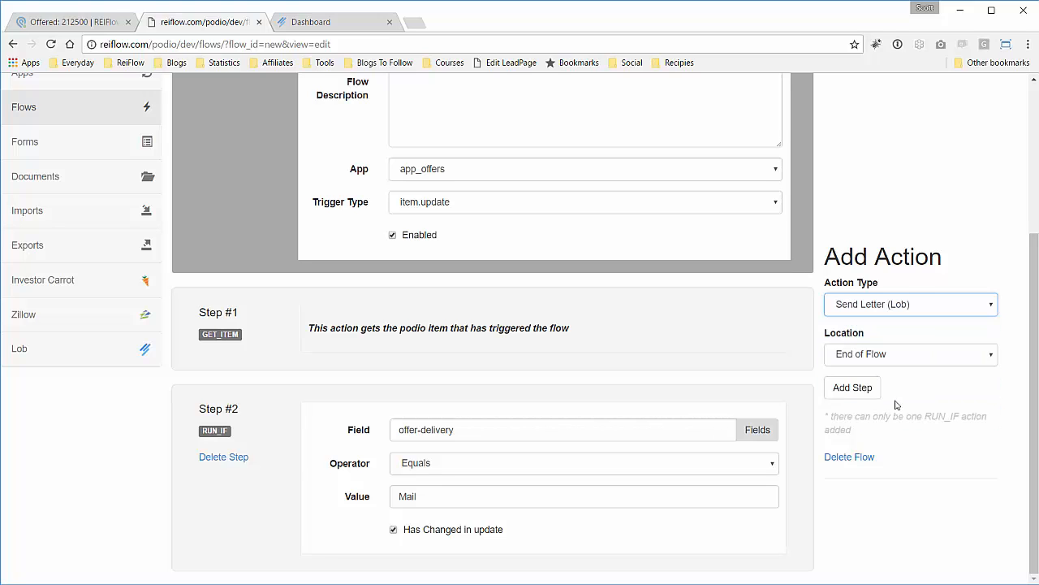
click(851, 387)
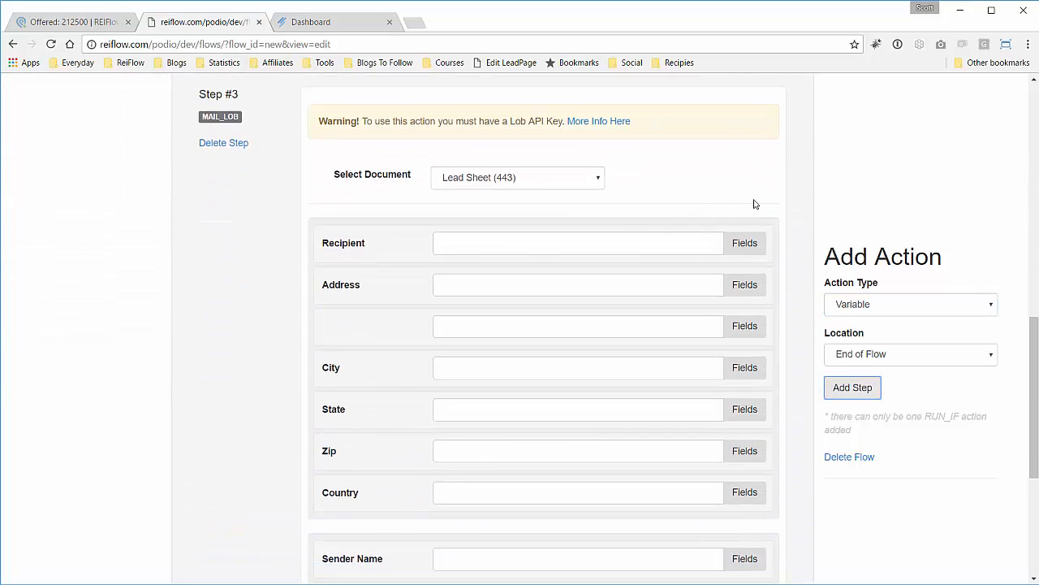
scroll(770, 199, up, 1)
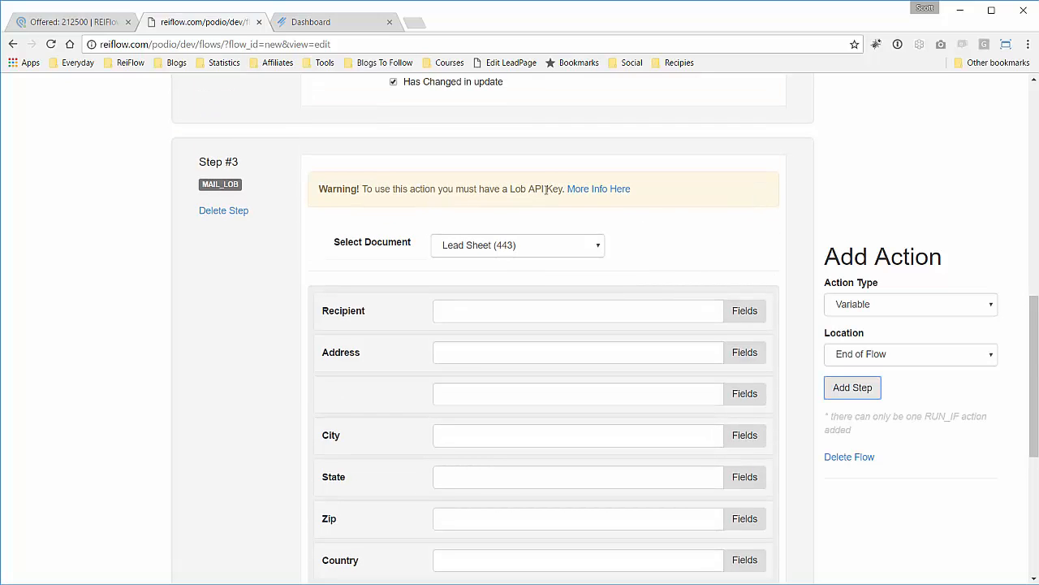
click(315, 22)
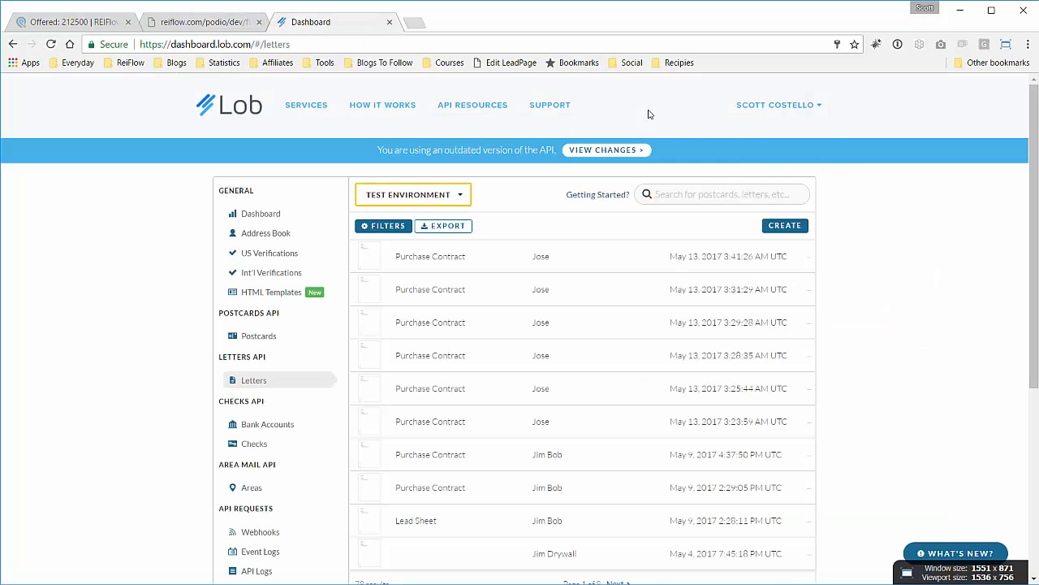
View the Test API key under Lob Settings > API Keys, then return to REIFlow.
mouse_move(802, 117)
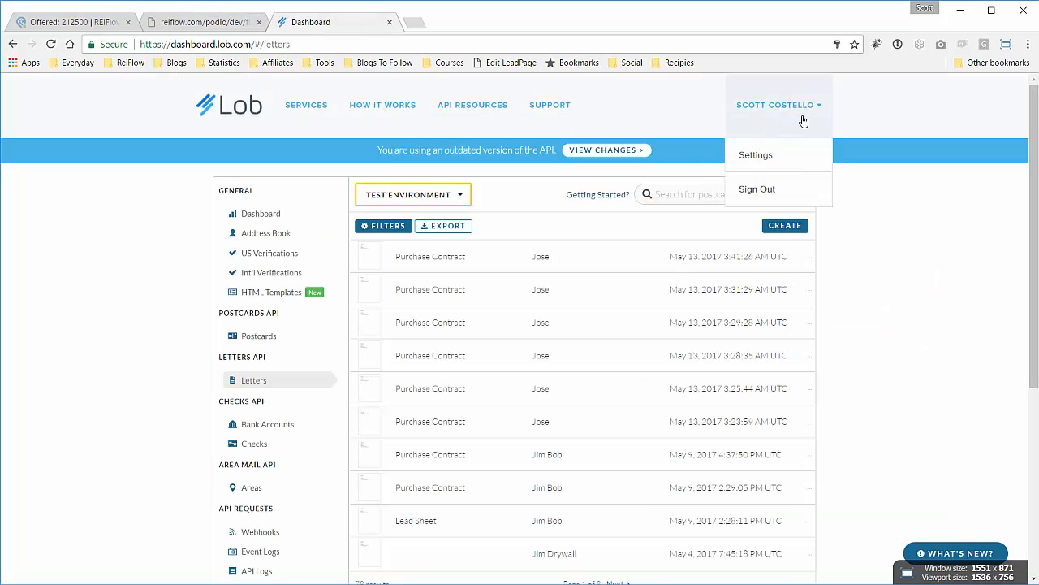
click(759, 154)
click(360, 180)
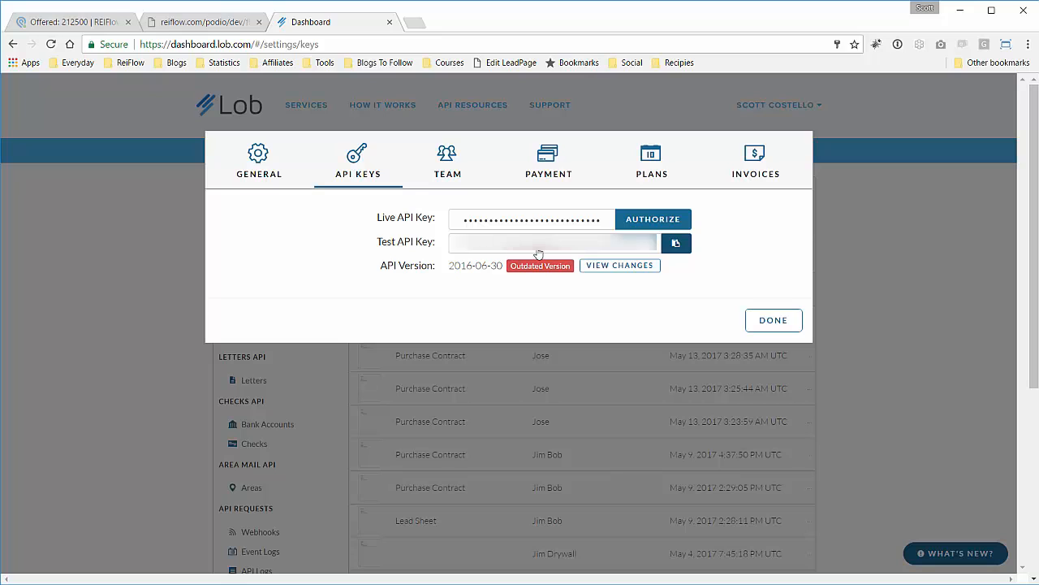
click(771, 320)
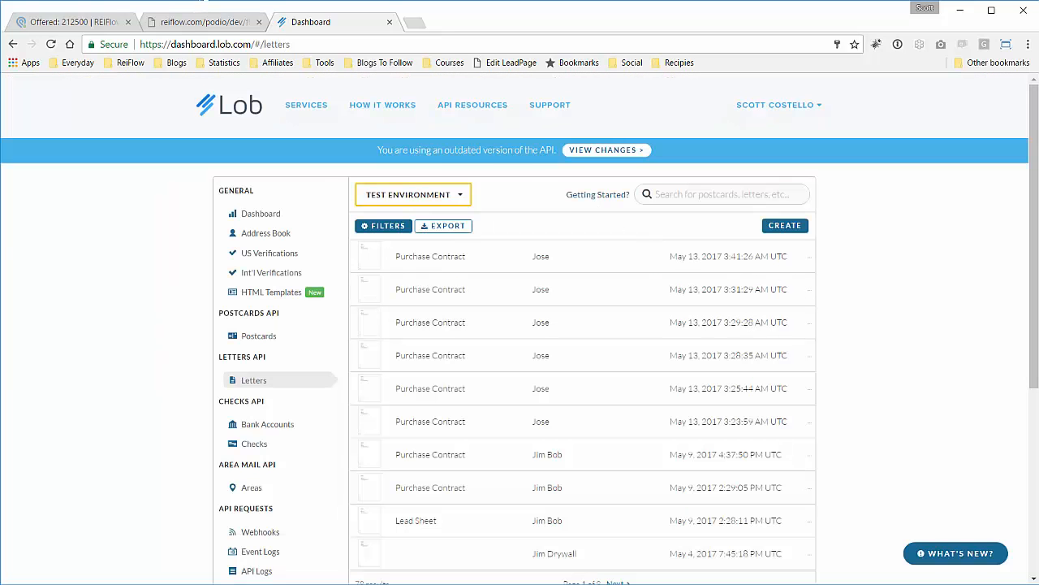
click(184, 24)
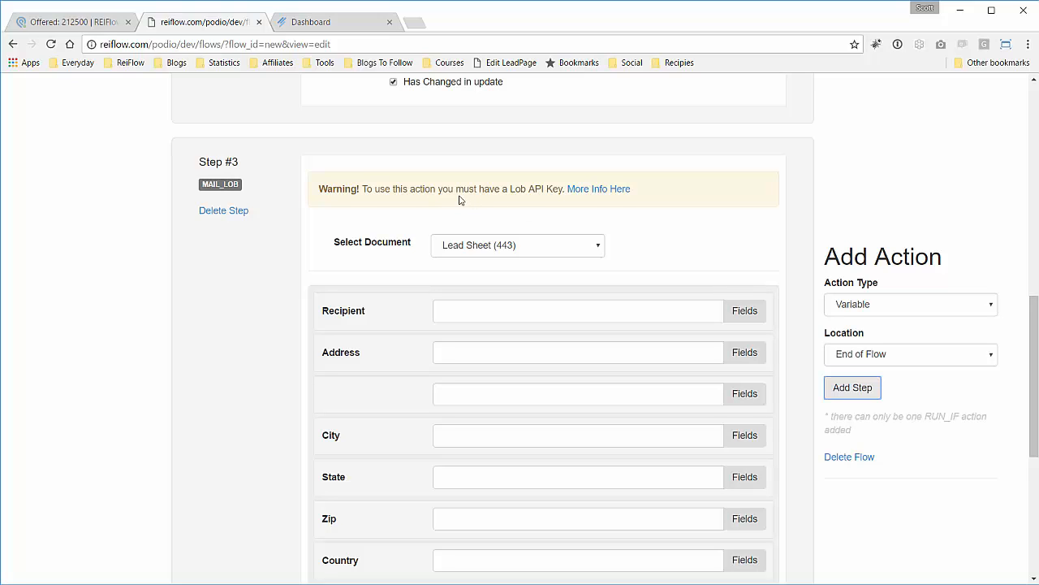
Open the Lob Integration page from the More Info Here link in a new tab.
right_click(573, 192)
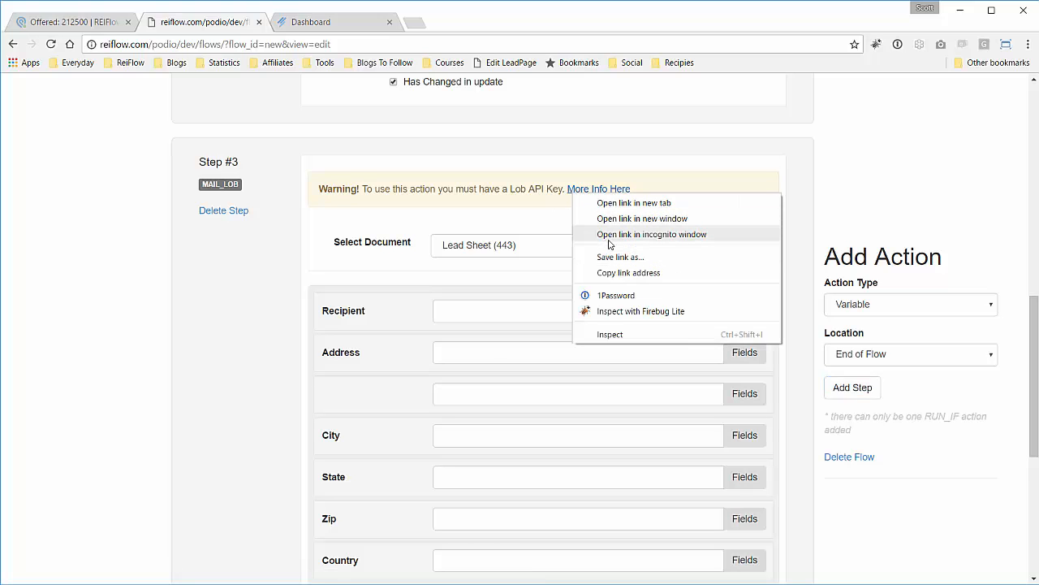
click(617, 203)
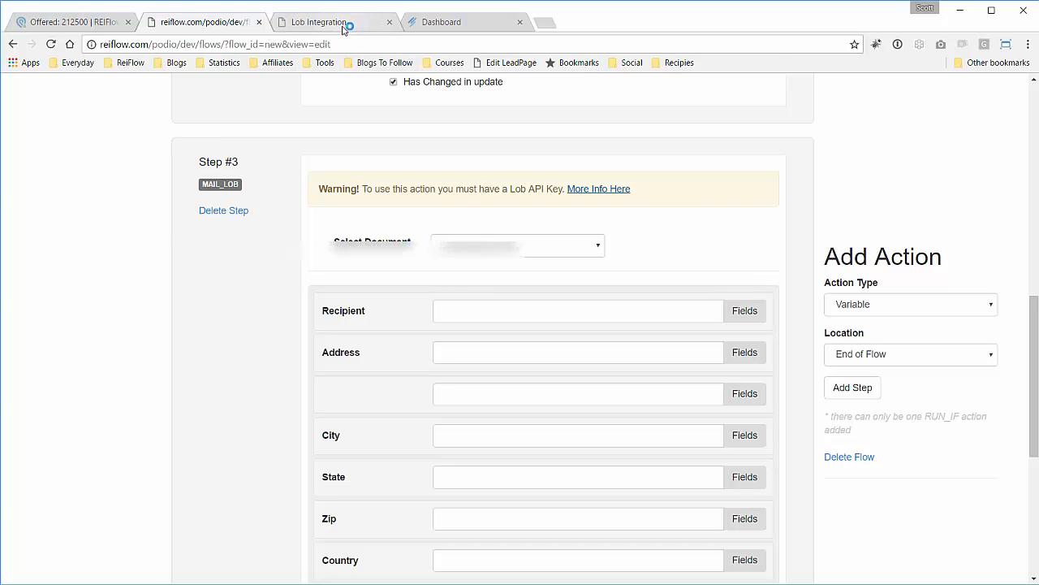
click(342, 28)
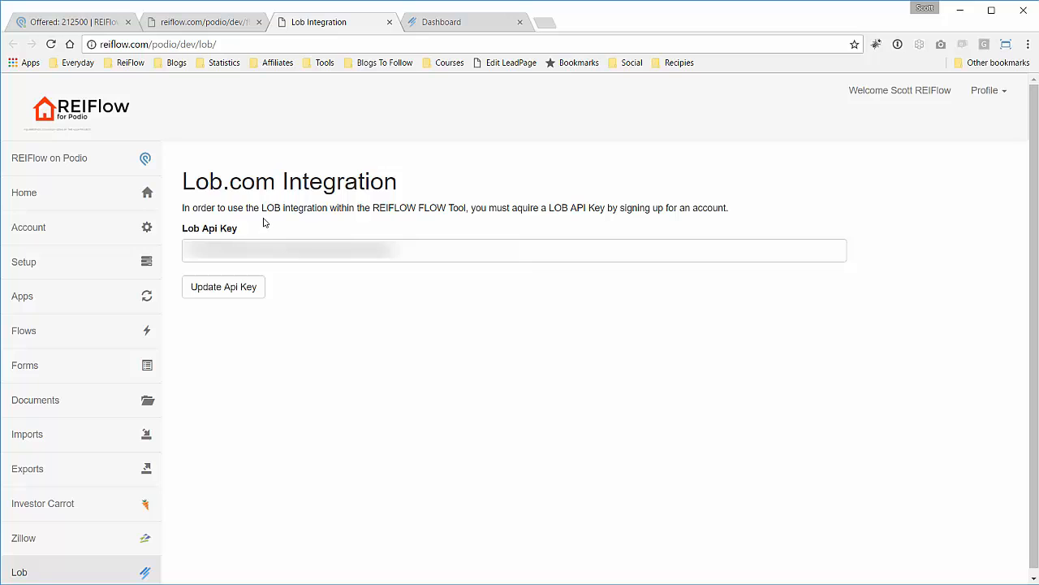
scroll(264, 221, down, 1)
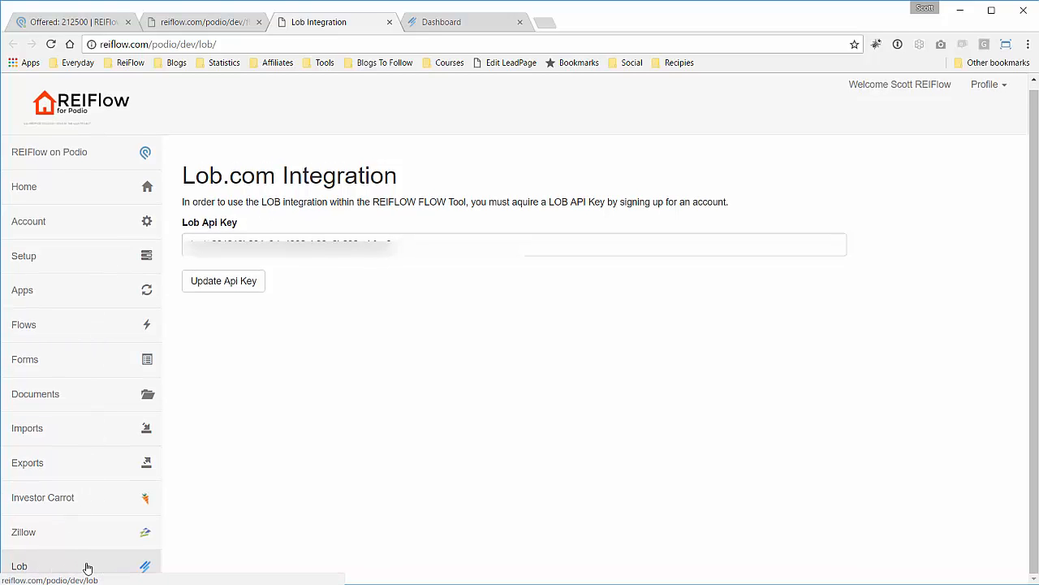
Check the stored Lob API key, re-save it with Update Api Key, and close the tab.
drag(394, 243, 184, 242)
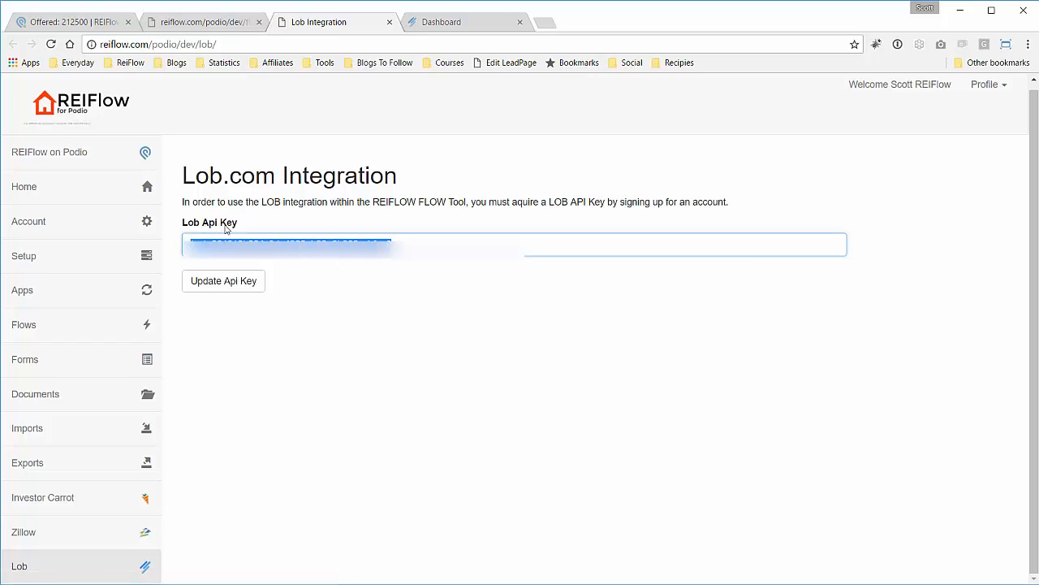
click(306, 267)
drag(212, 245, 187, 245)
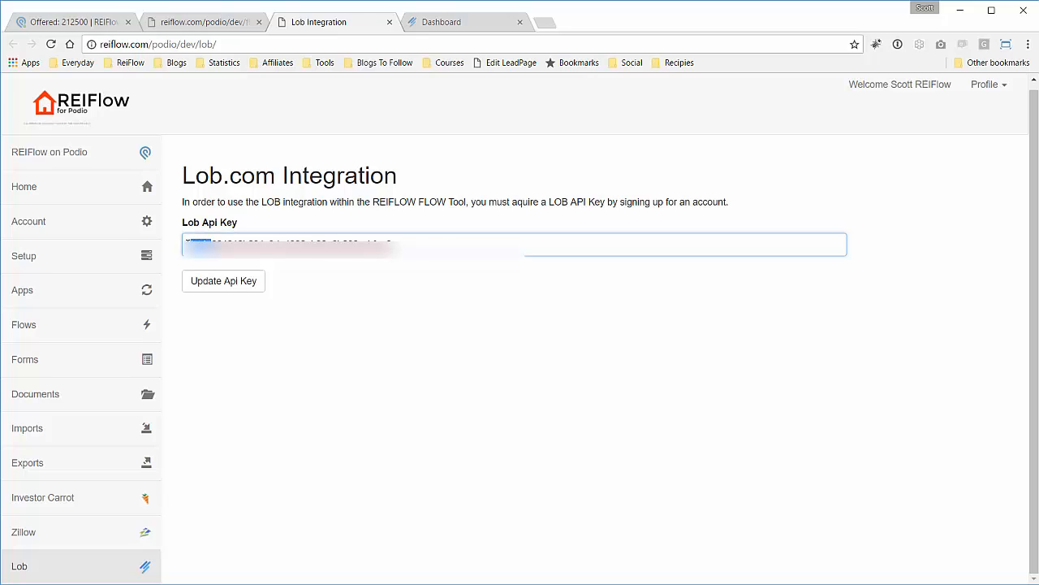
click(388, 245)
click(415, 266)
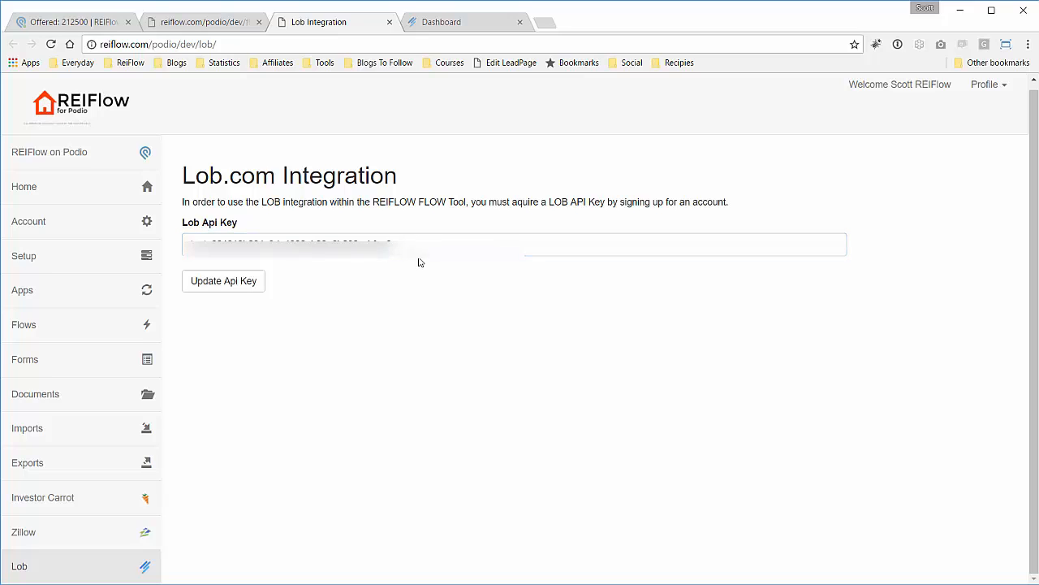
click(419, 248)
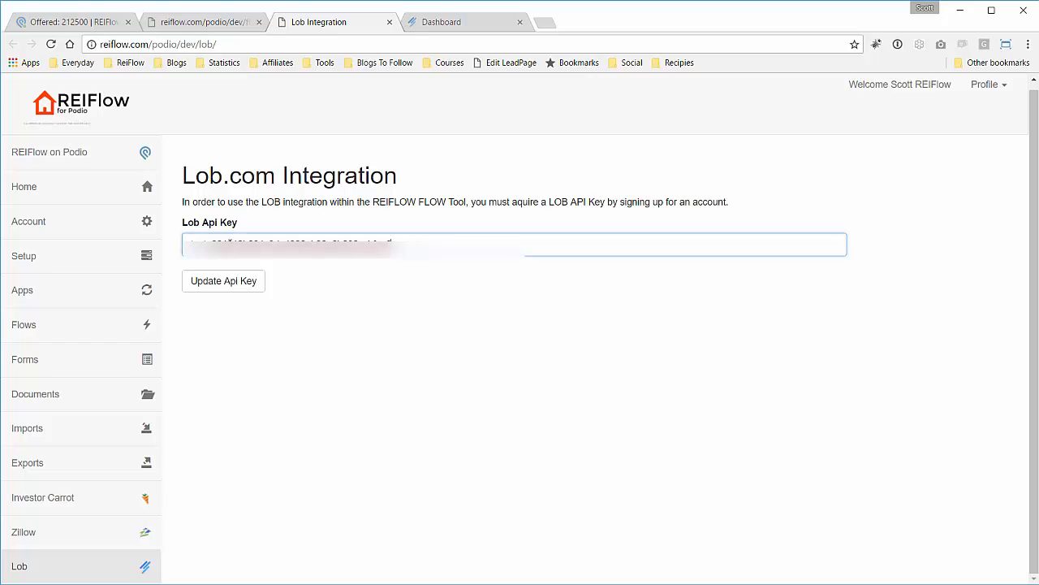
click(245, 283)
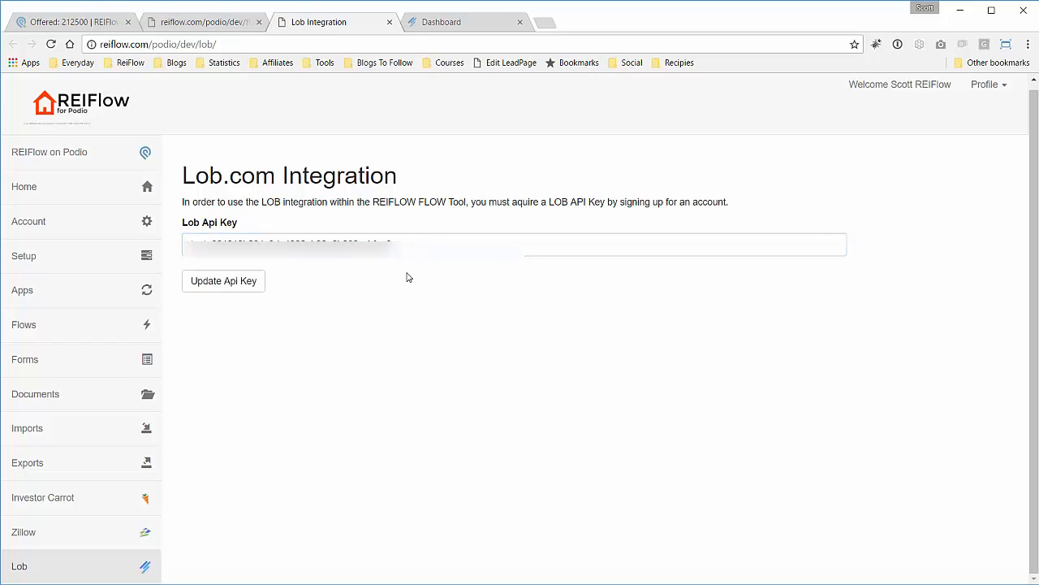
click(389, 22)
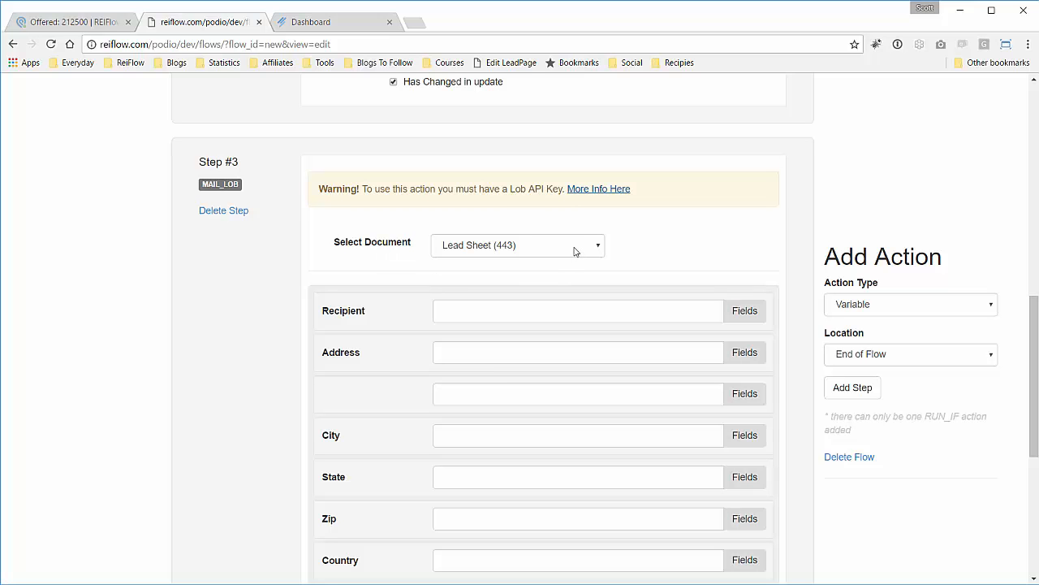
Switch Step #3's document from Lead Sheet (443) to Purchase Contract (445).
scroll(296, 294, up, 6)
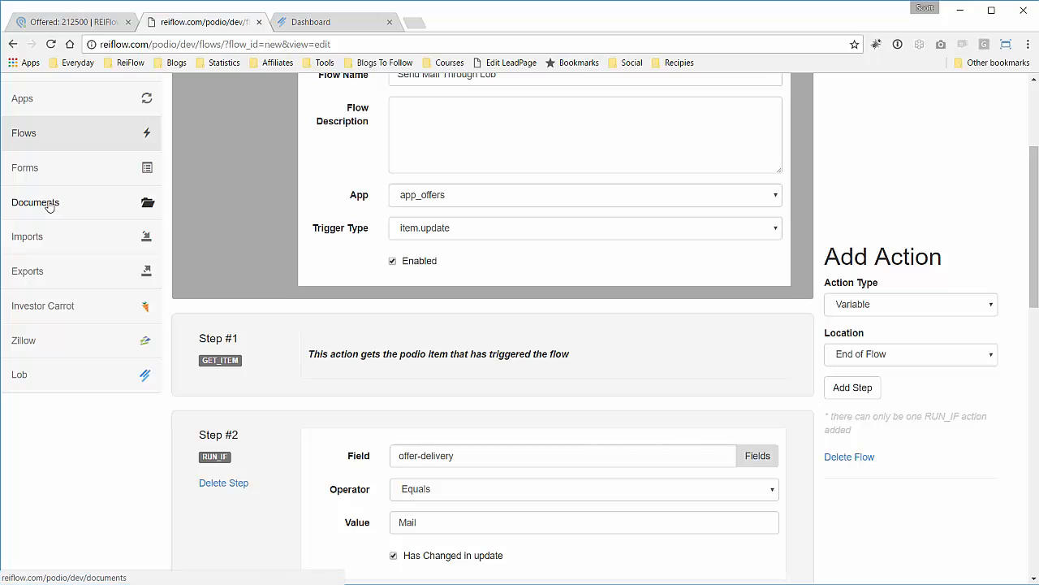
scroll(429, 299, down, 5)
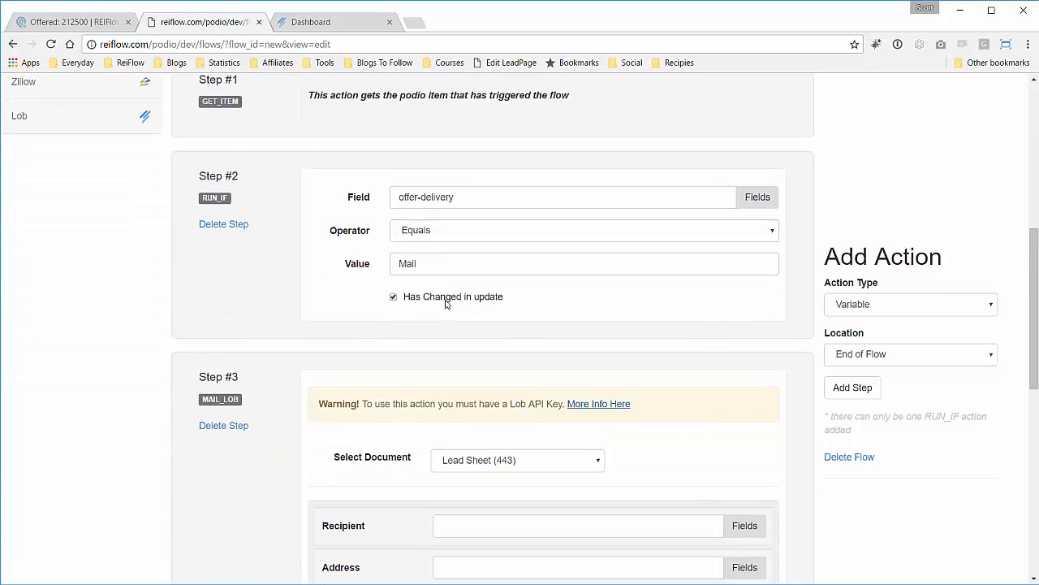
scroll(425, 306, down, 2)
click(598, 177)
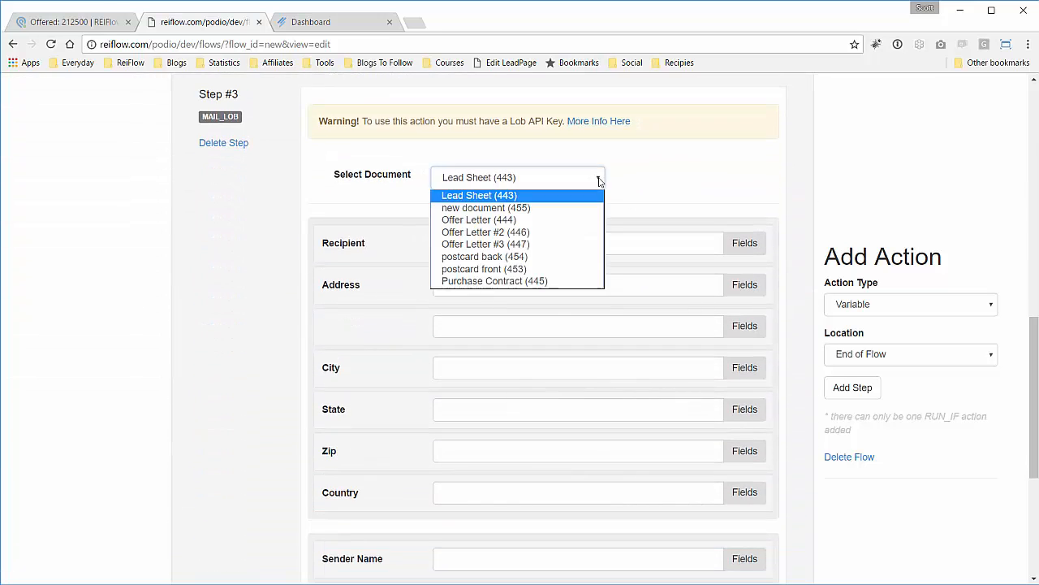
click(511, 281)
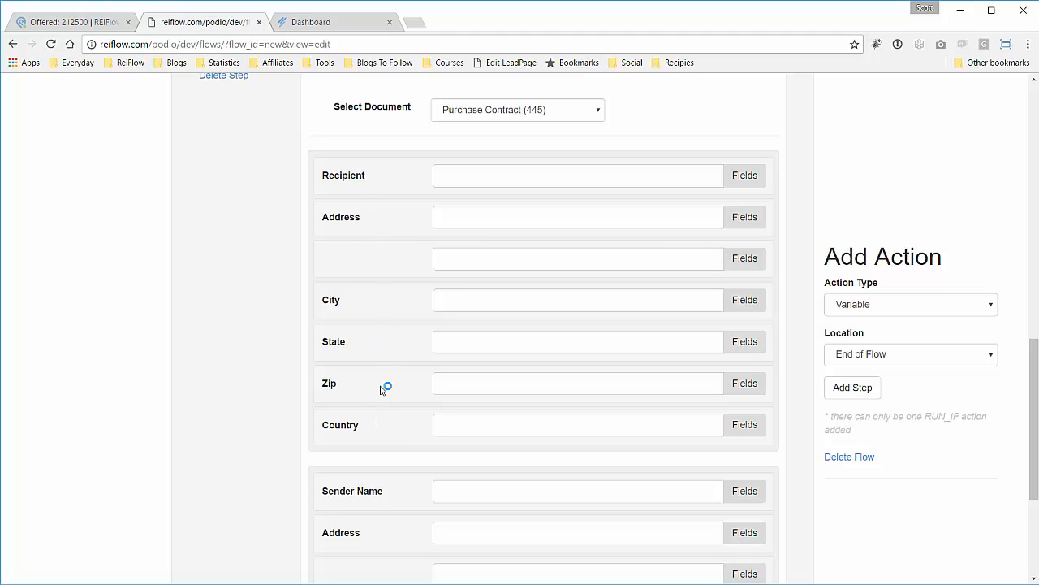
scroll(385, 382, down, 3)
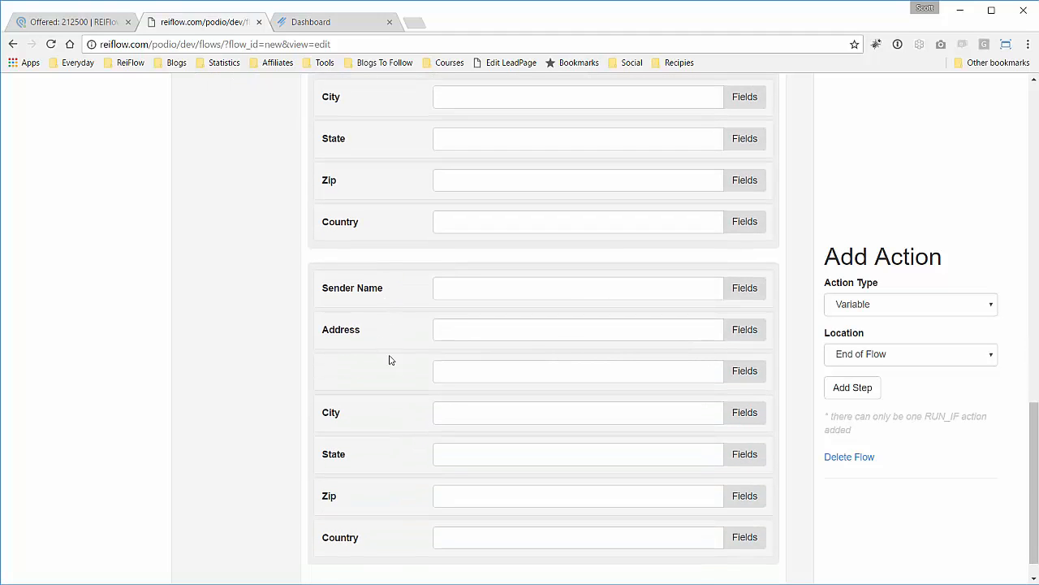
scroll(410, 307, up, 4)
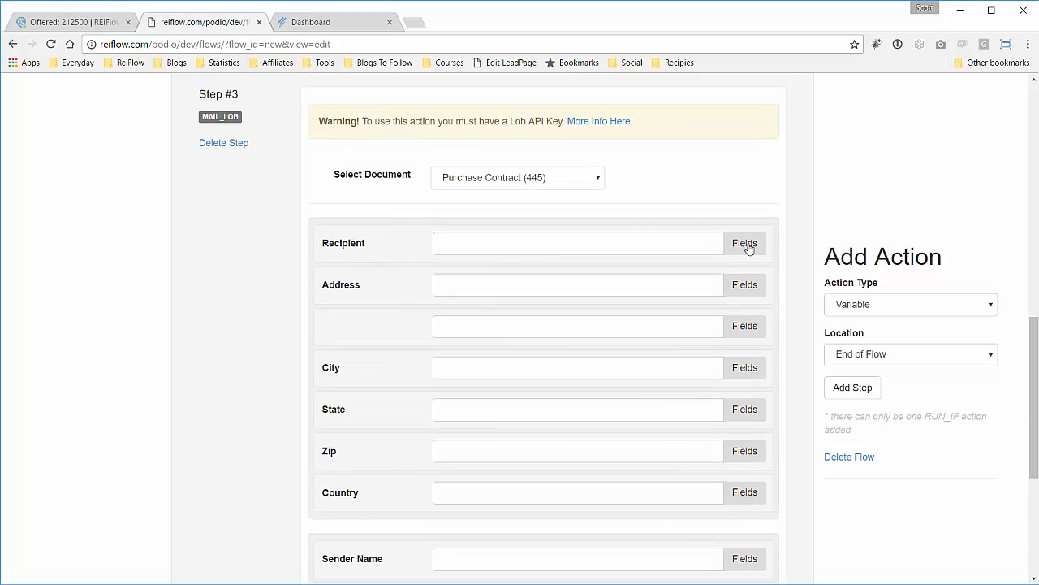
Set the Recipient to the Contacts Full Name field ({#app_contacts$full-name}).
click(745, 243)
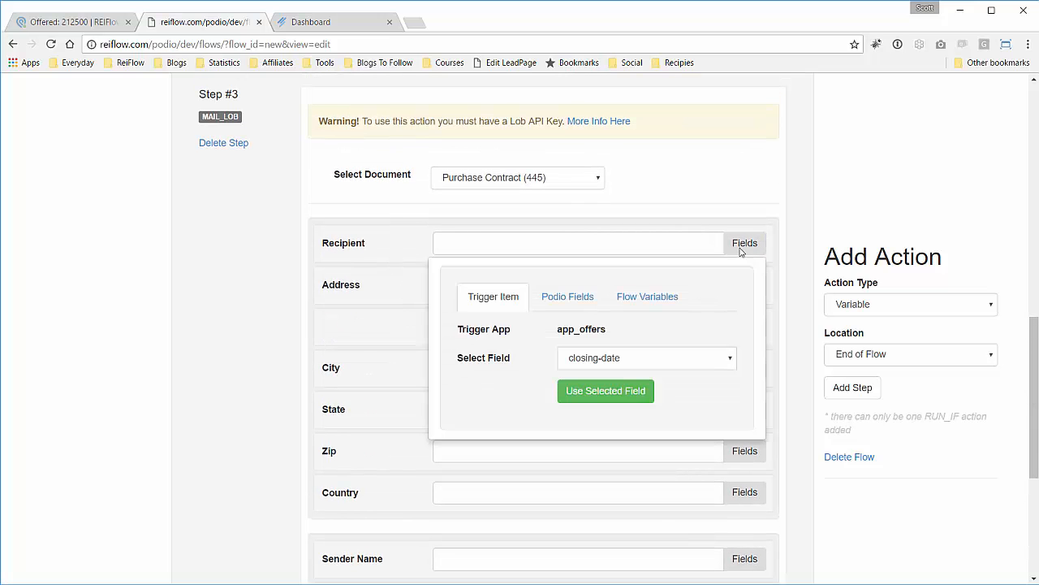
click(570, 297)
click(588, 330)
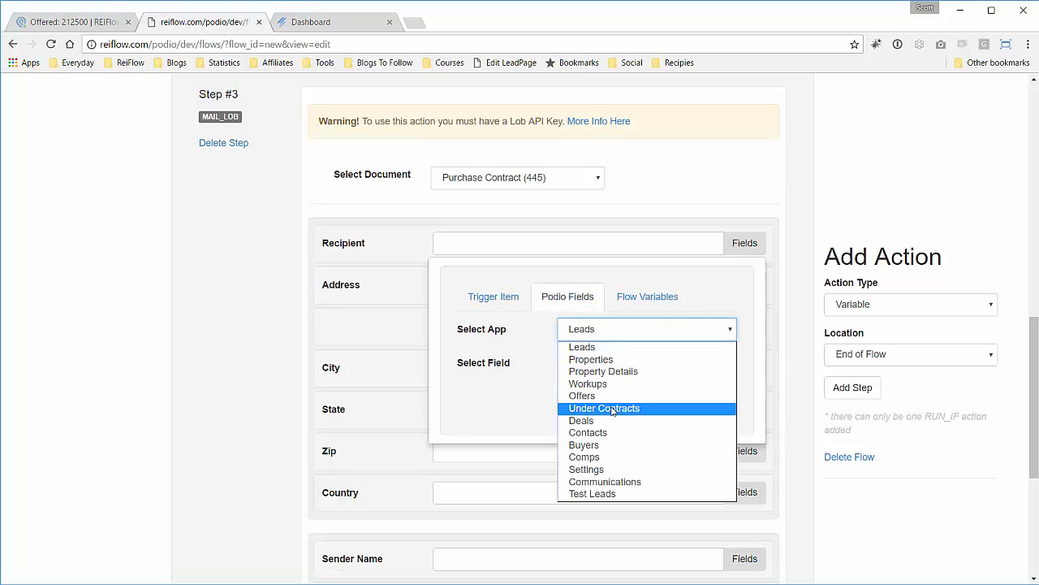
click(611, 433)
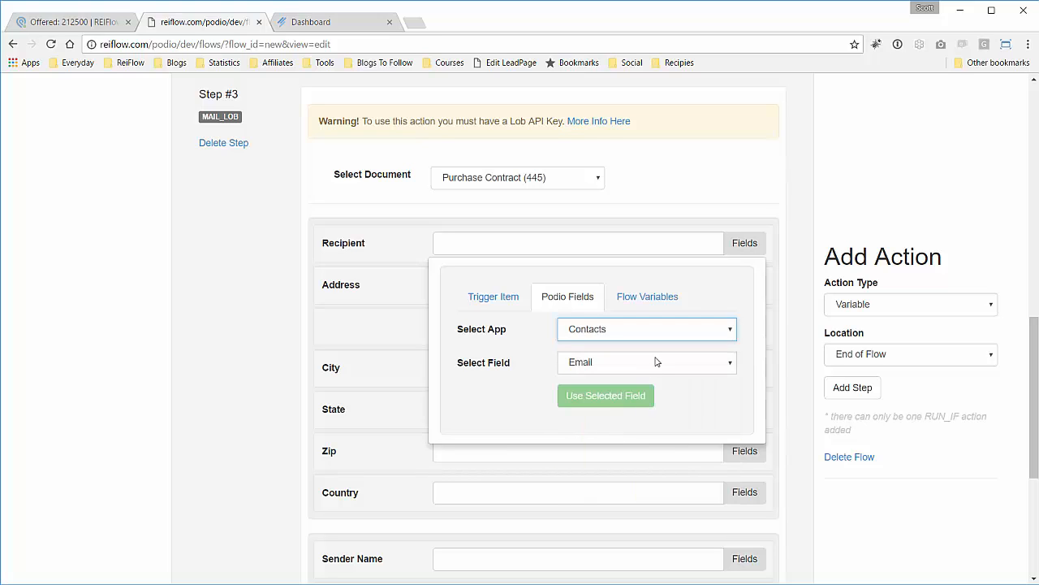
click(656, 364)
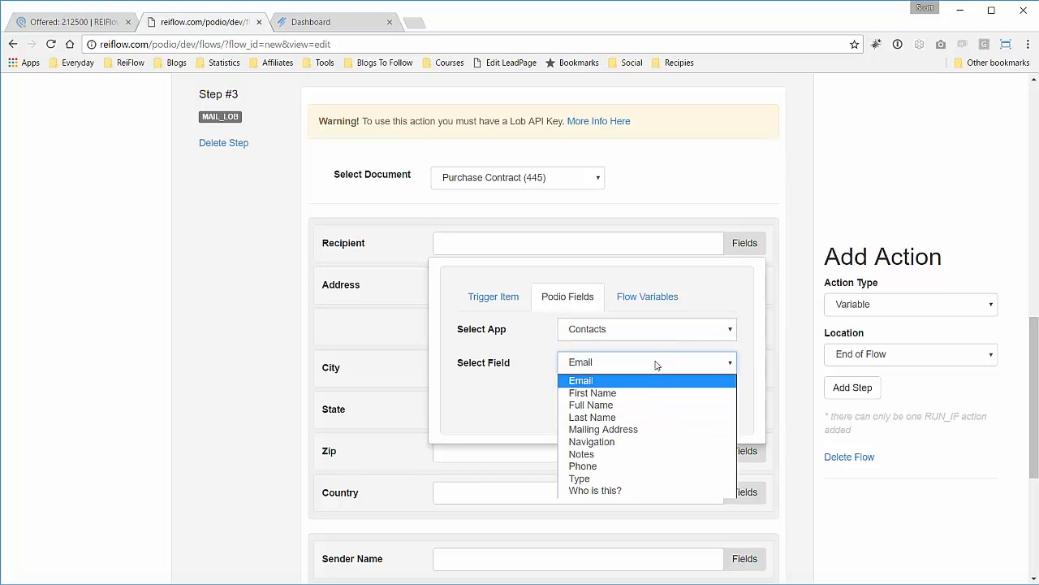
click(627, 404)
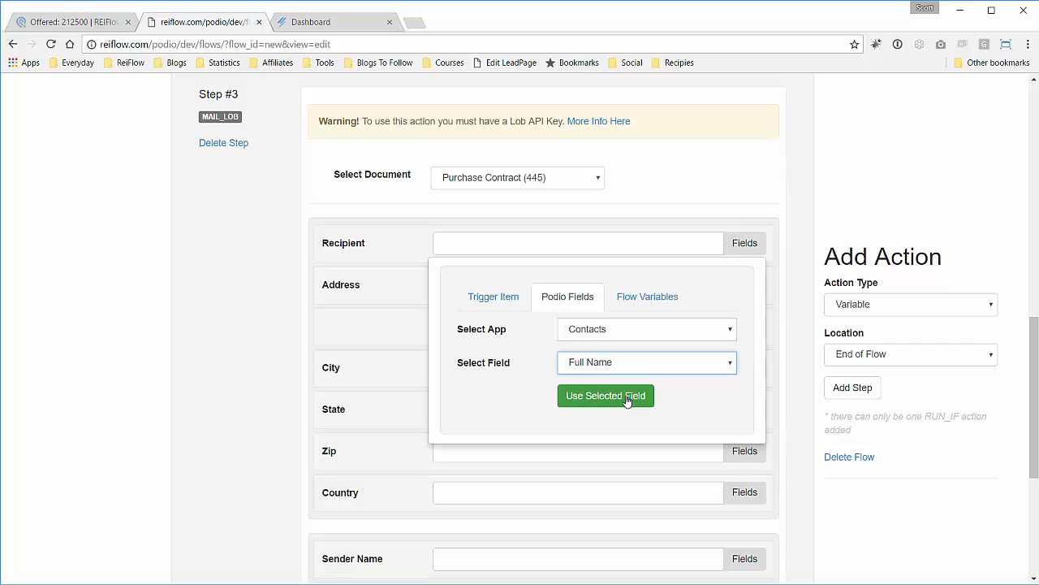
click(627, 399)
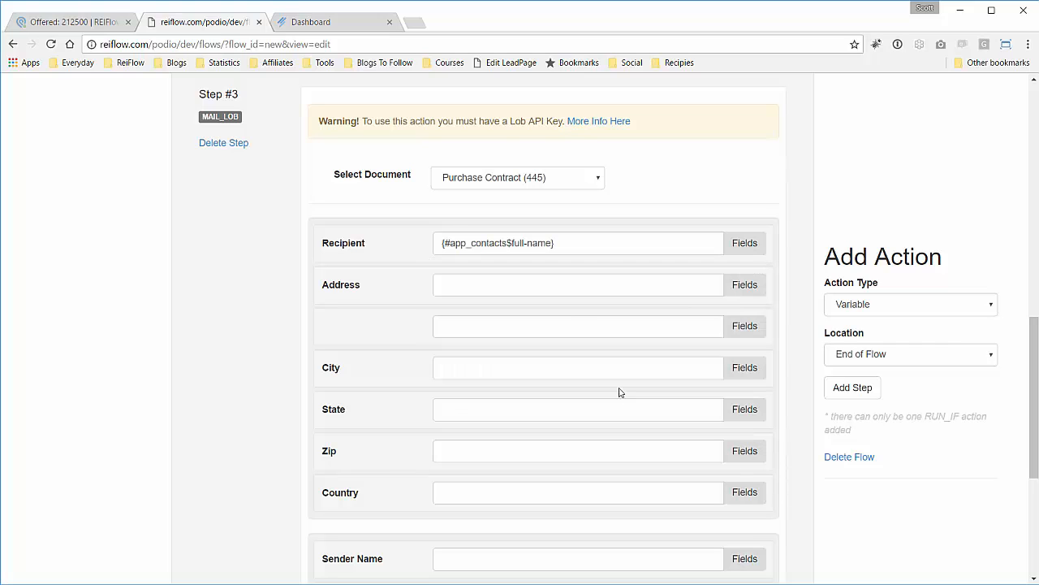
Set the Address to the Properties street_address field ({#app_properties$address?street_address}).
click(738, 296)
click(578, 340)
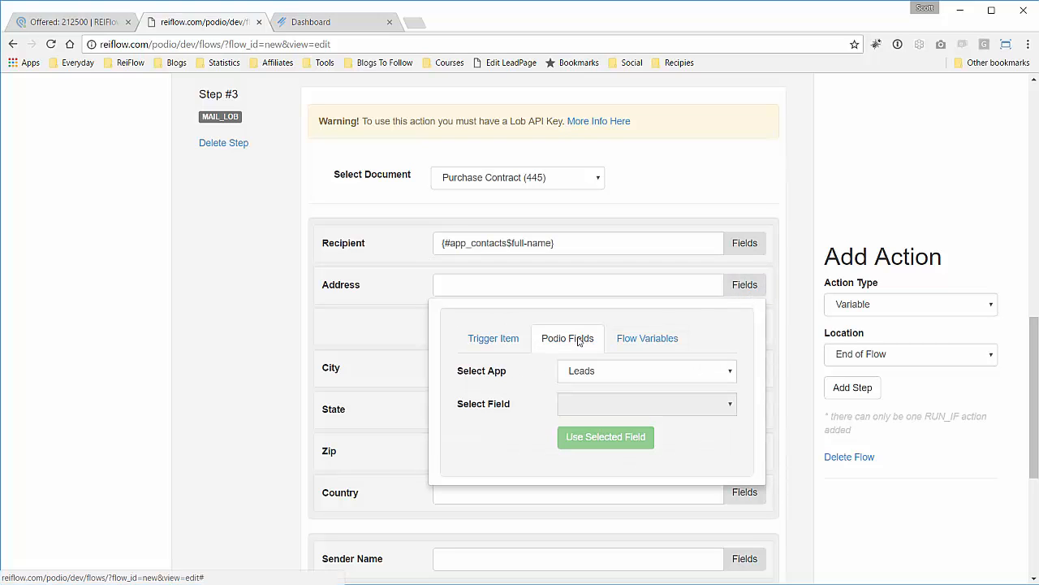
click(626, 372)
click(625, 399)
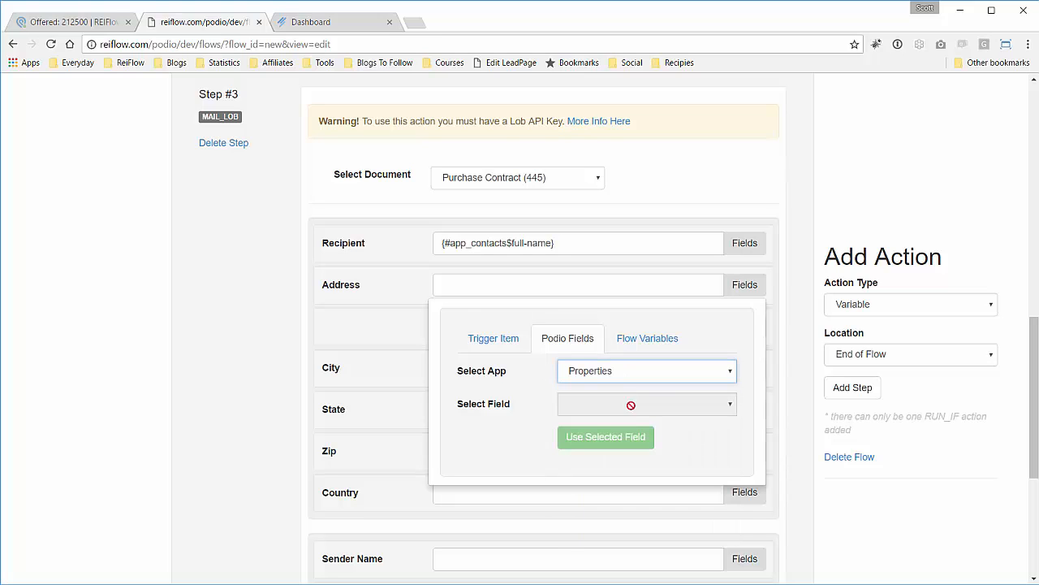
click(661, 411)
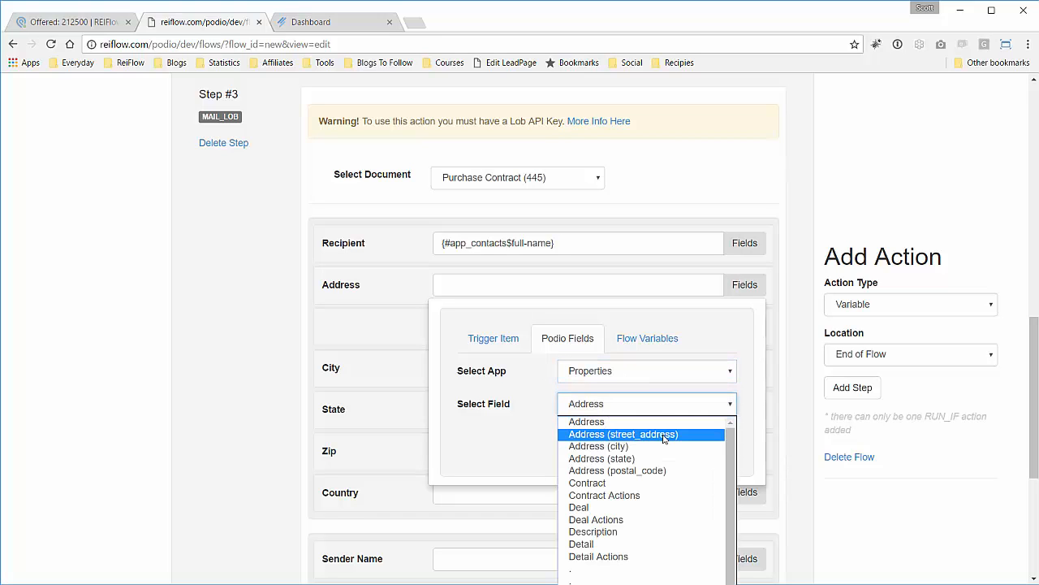
click(663, 435)
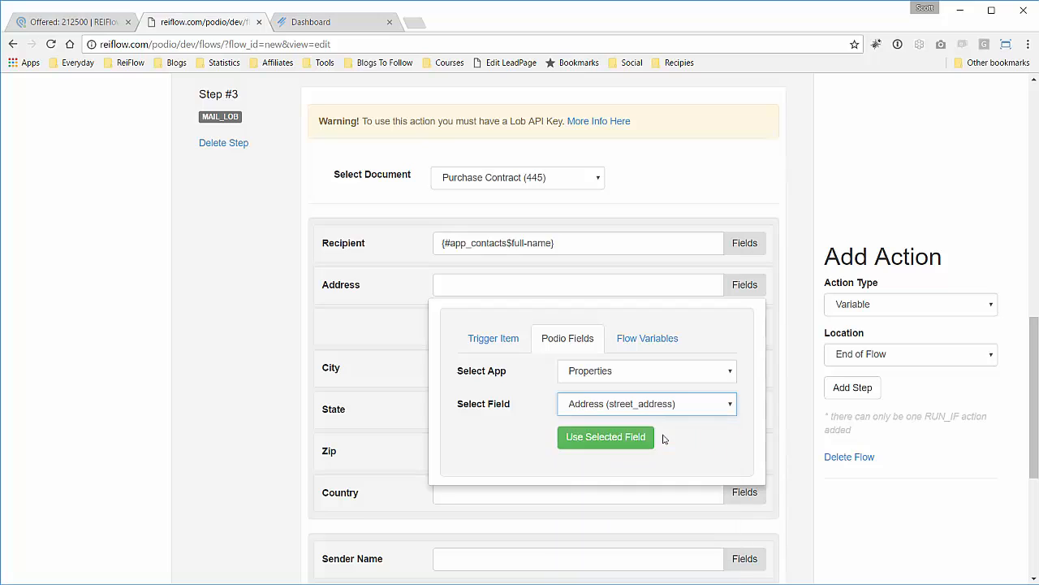
click(601, 436)
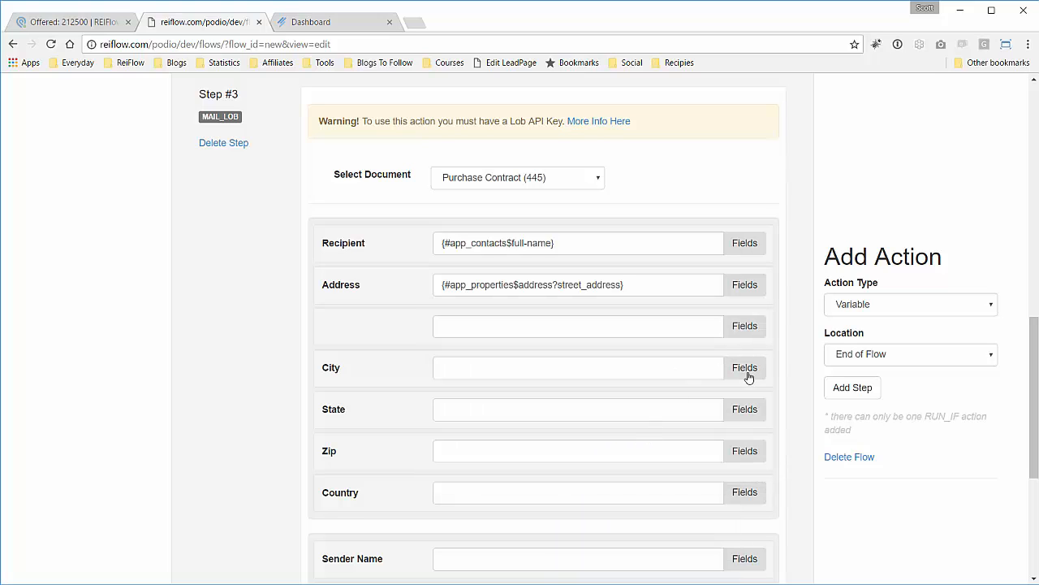
click(746, 368)
Set the recipient City to the Properties address city field.
click(585, 422)
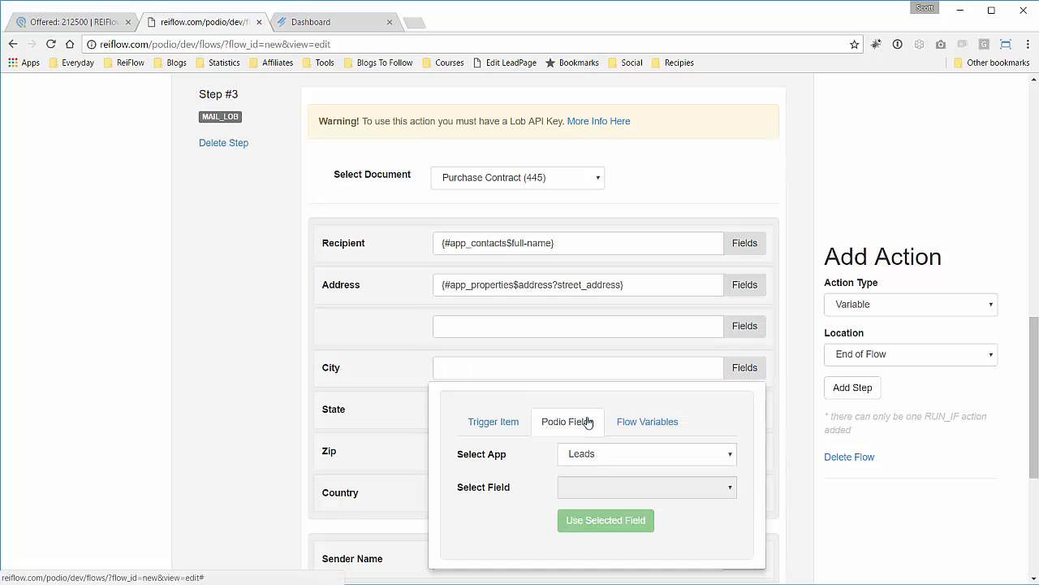
click(615, 458)
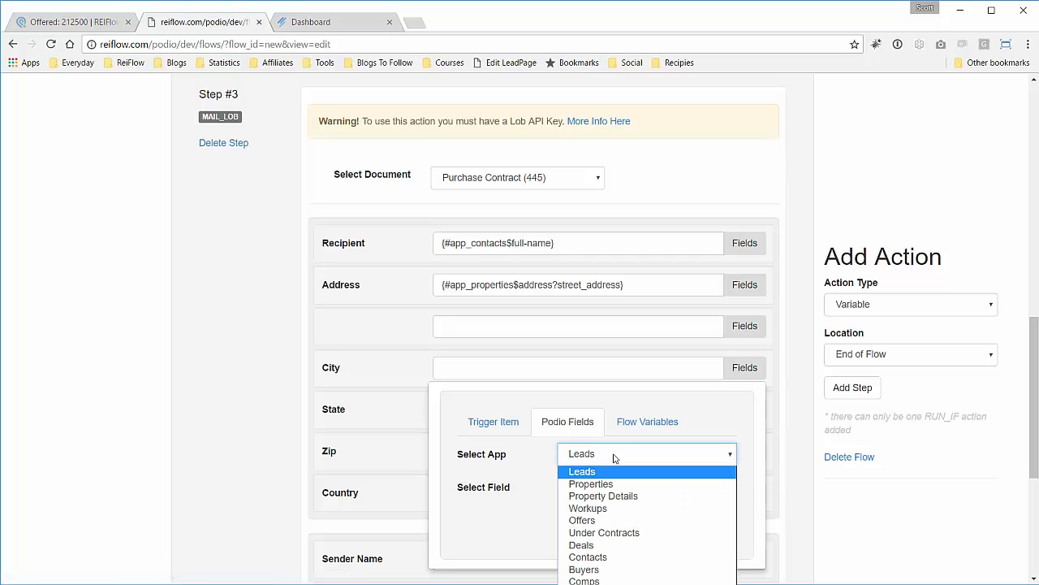
click(605, 484)
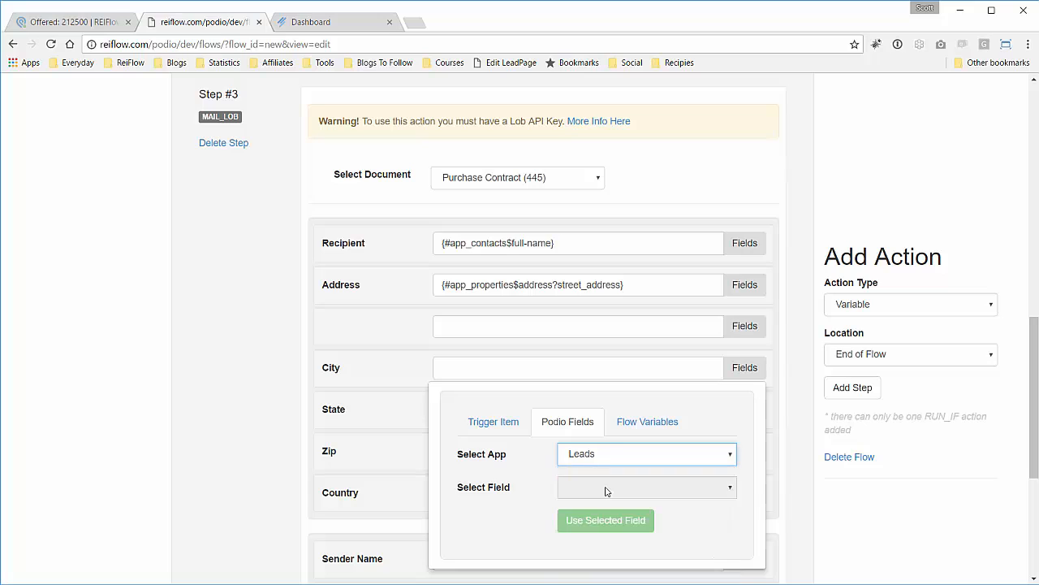
click(673, 494)
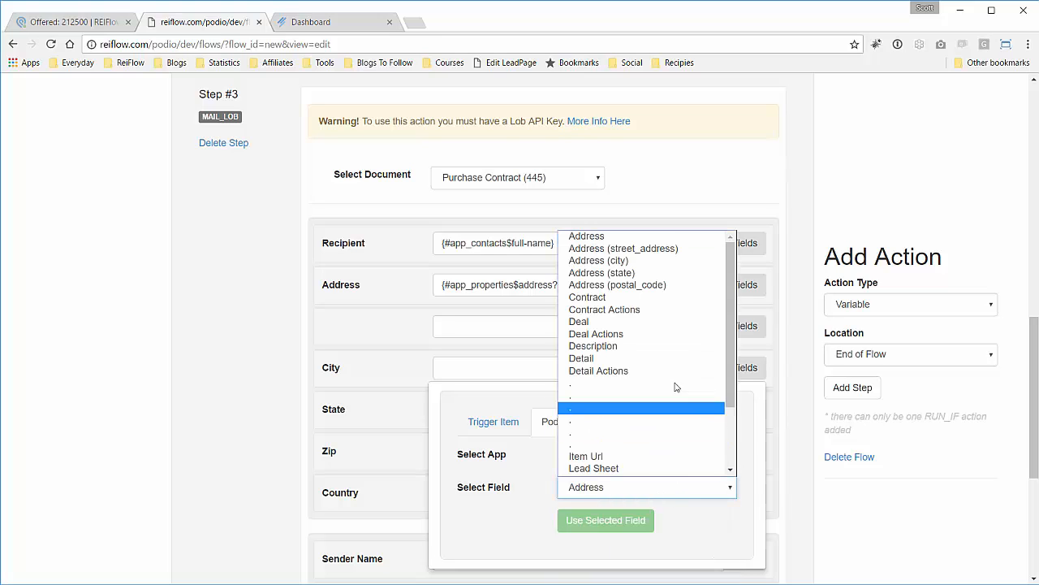
click(670, 265)
click(605, 519)
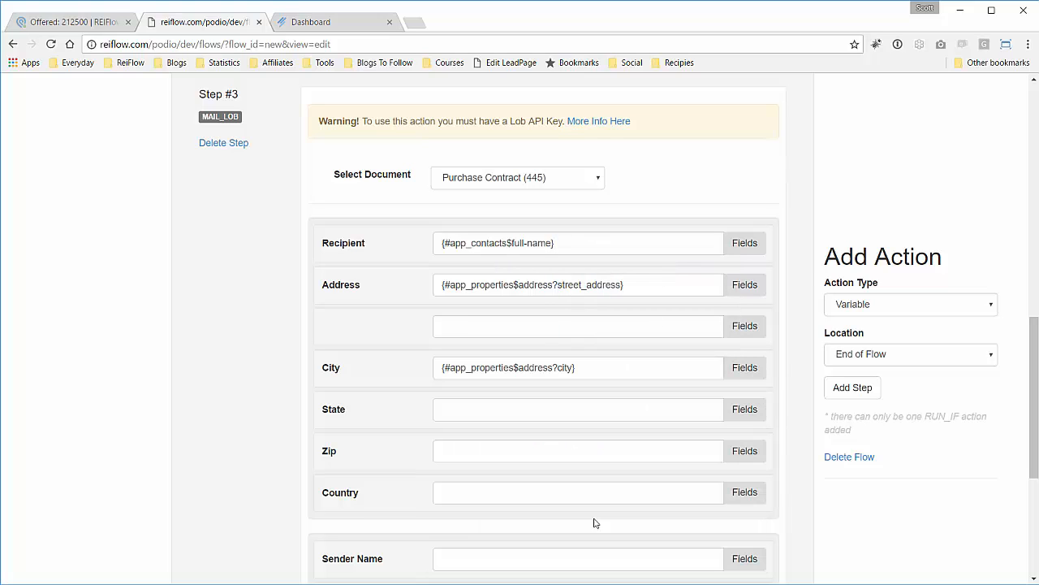
Set the recipient State to the Properties address state field.
click(744, 409)
click(568, 463)
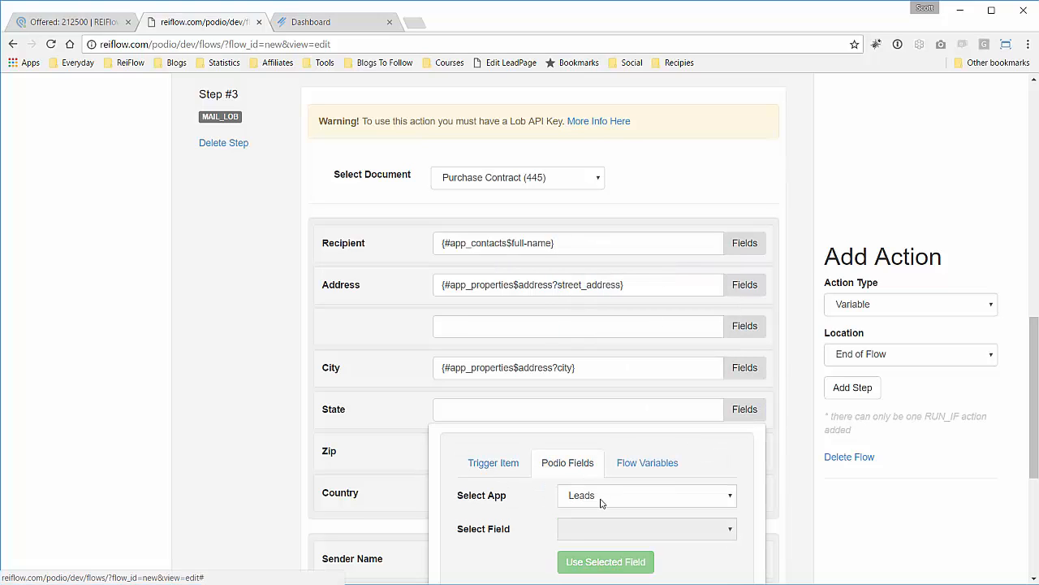
click(604, 497)
click(603, 524)
click(604, 525)
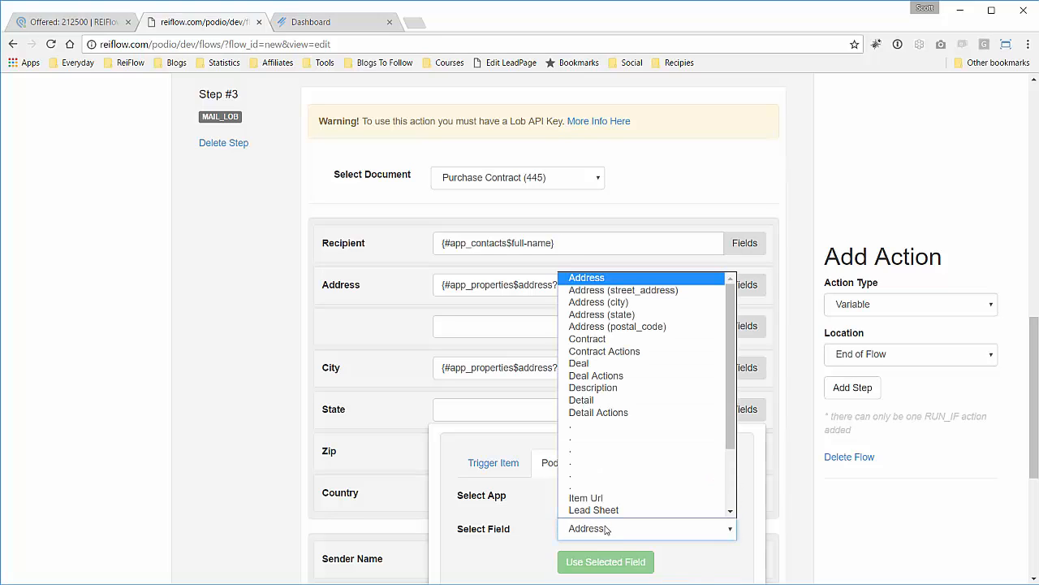
scroll(666, 336, down, 1)
click(661, 310)
click(625, 563)
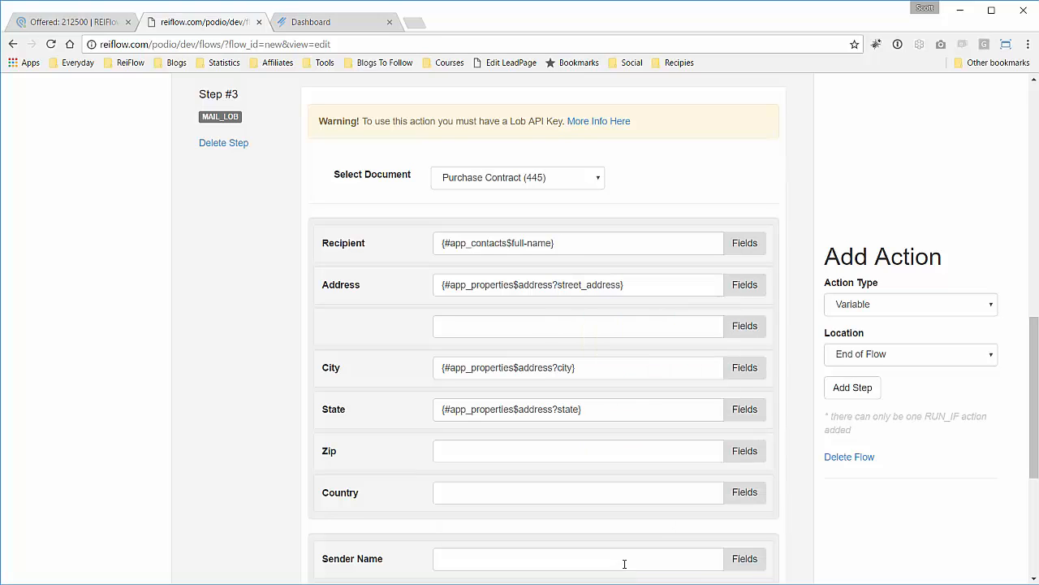
Set the recipient Zip to the Properties address postal_code field.
click(742, 457)
scroll(604, 487, down, 3)
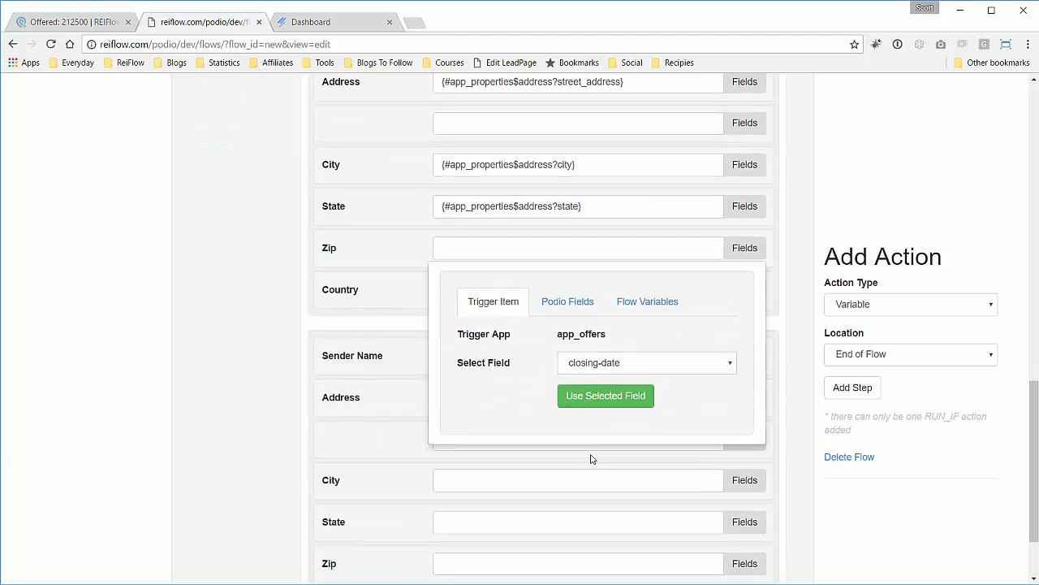
click(588, 310)
click(597, 336)
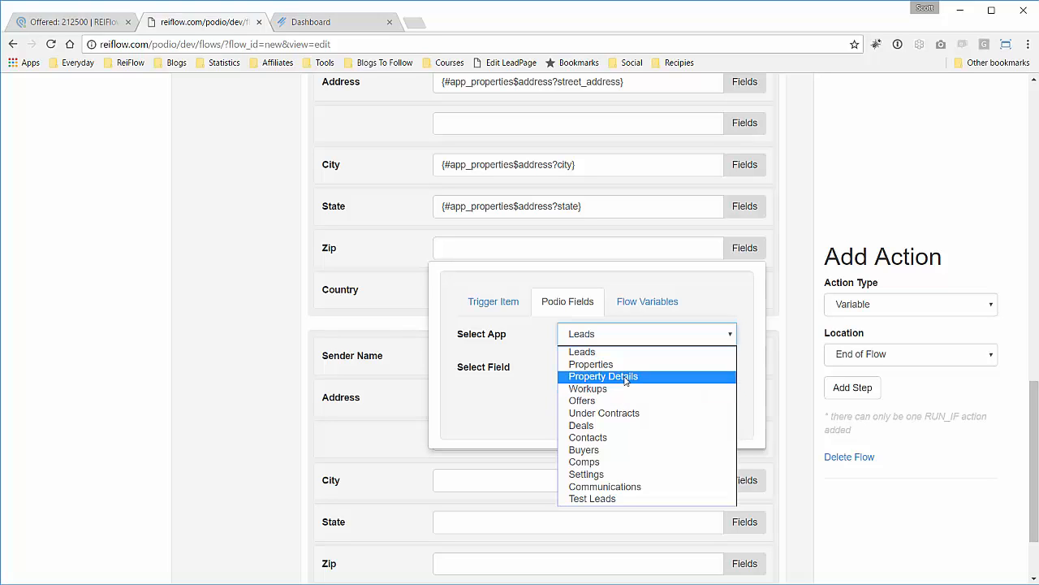
click(624, 364)
click(628, 366)
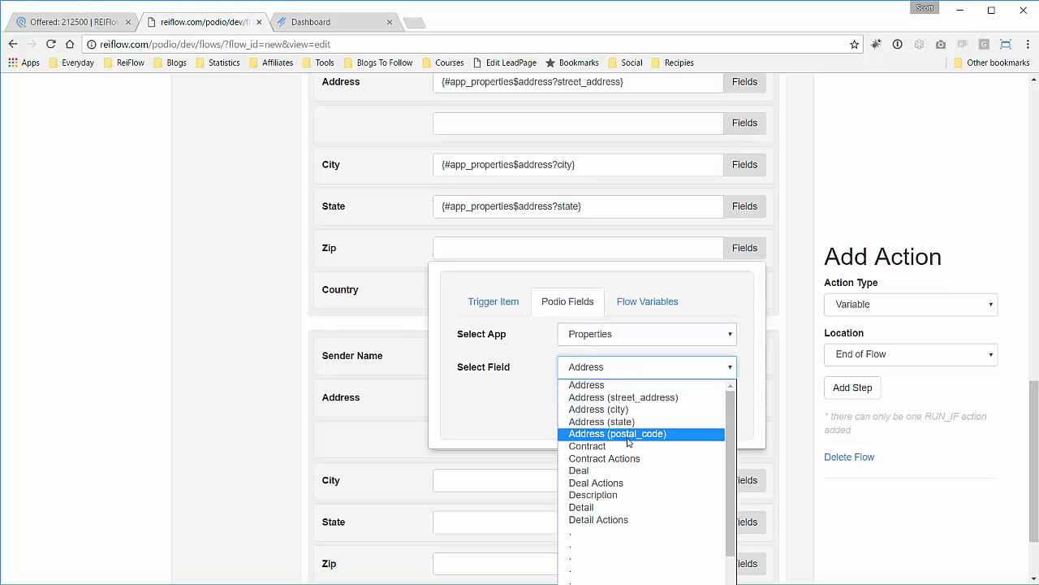
click(629, 432)
click(622, 400)
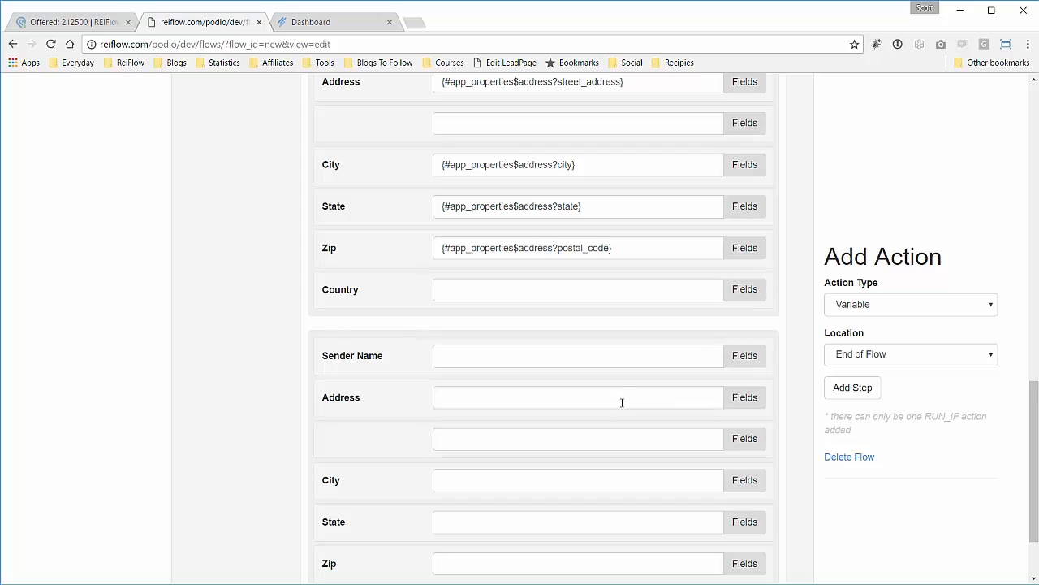
Enter US as the recipient Country.
click(567, 290)
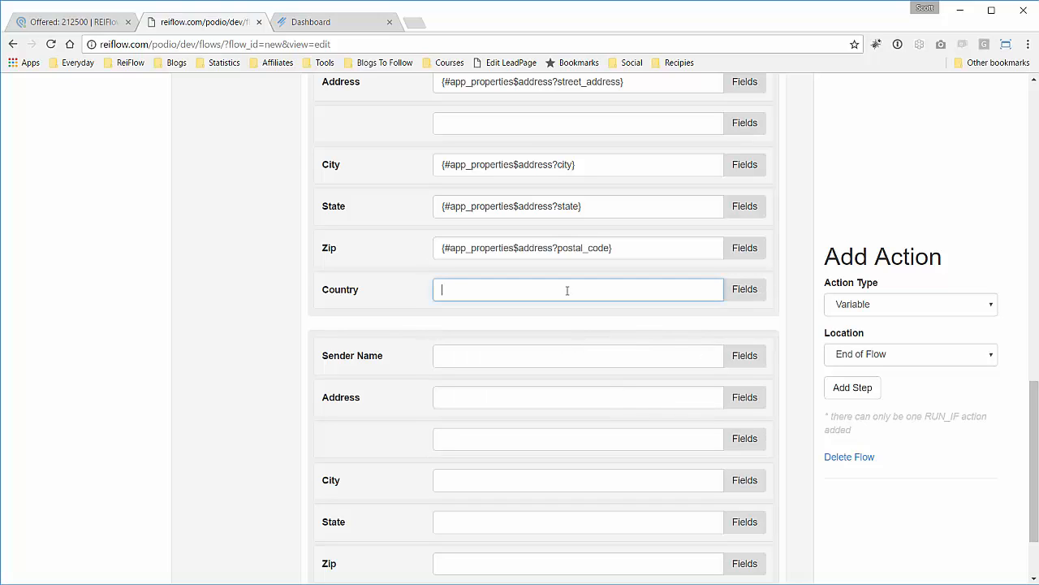
text(US)
click(398, 310)
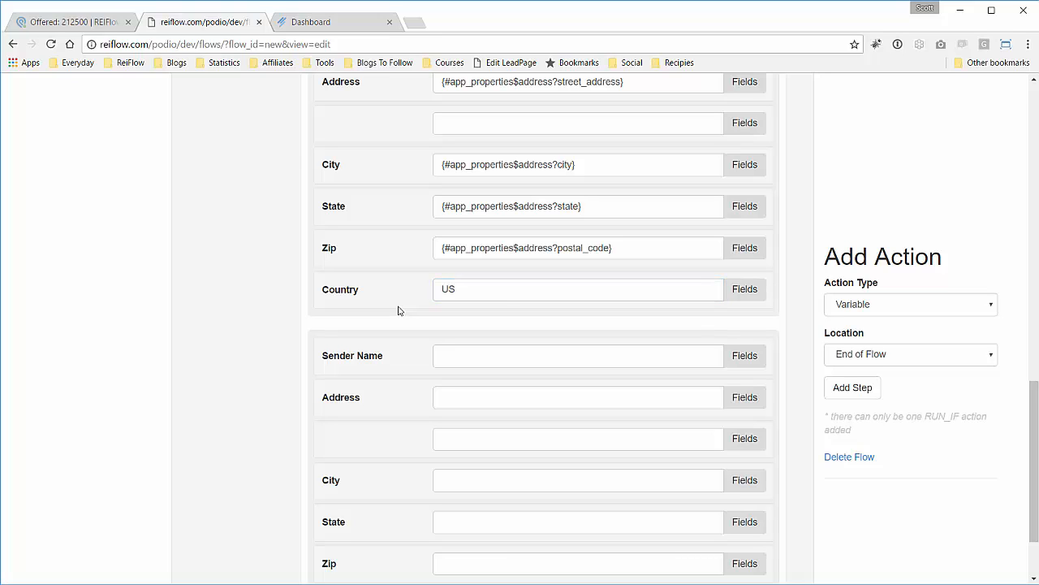
click(505, 294)
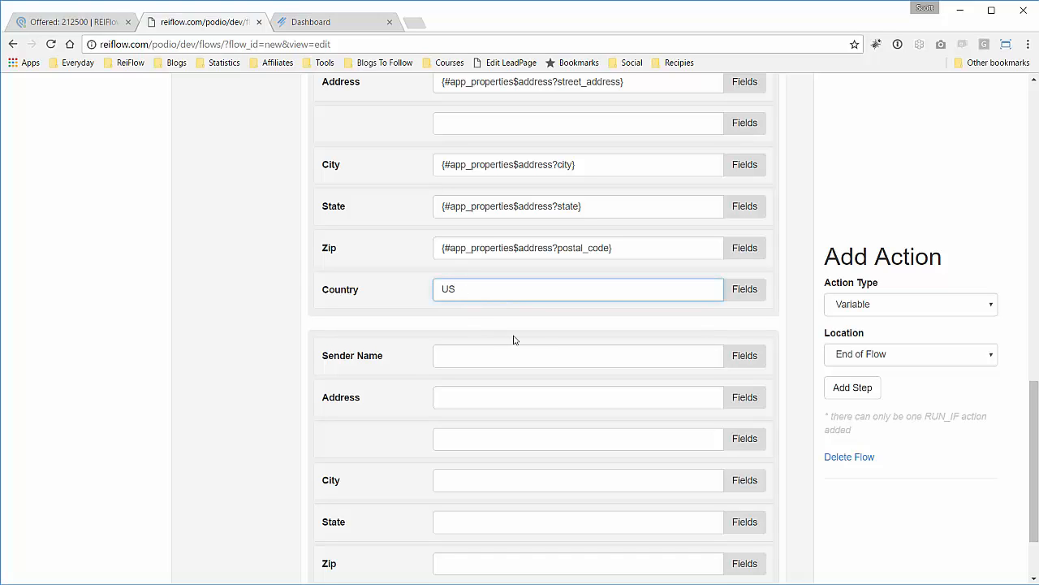
scroll(514, 339, down, 2)
Enter the sender's name, street address and city in the Lob step's sender fields.
click(540, 262)
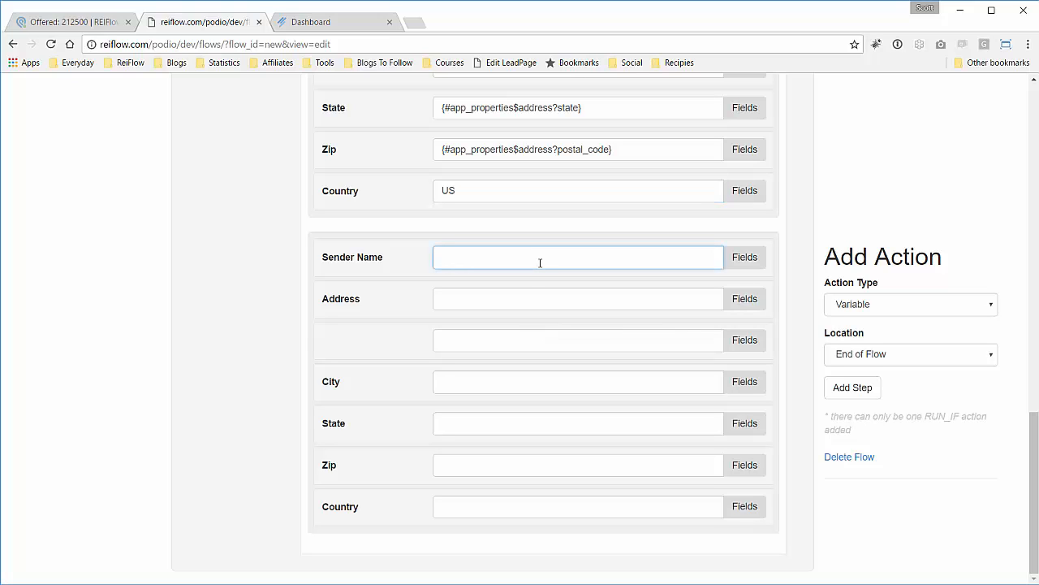
key(Tab)
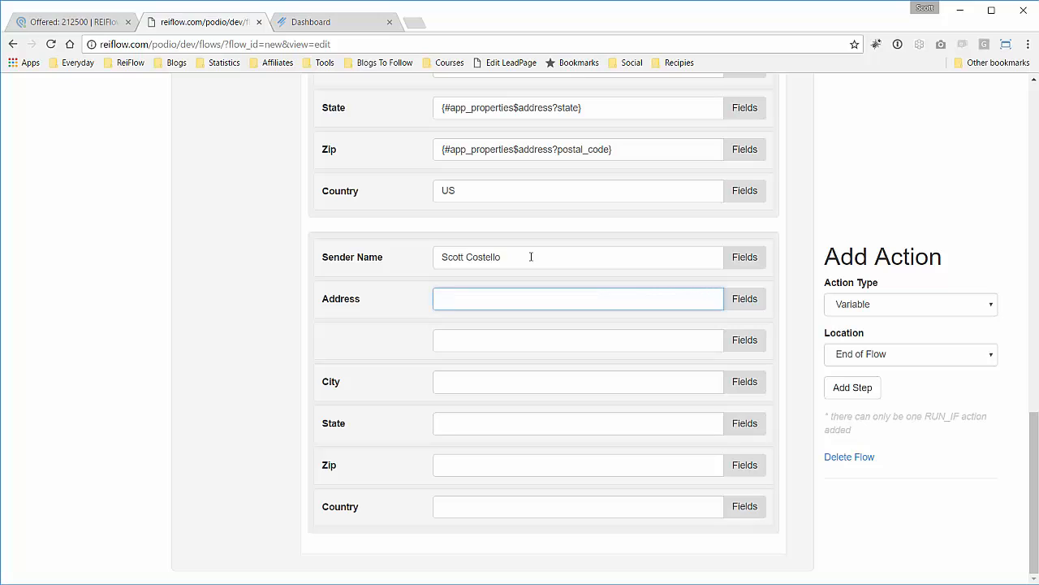
key(Tab)
key(Tab)
text(D)
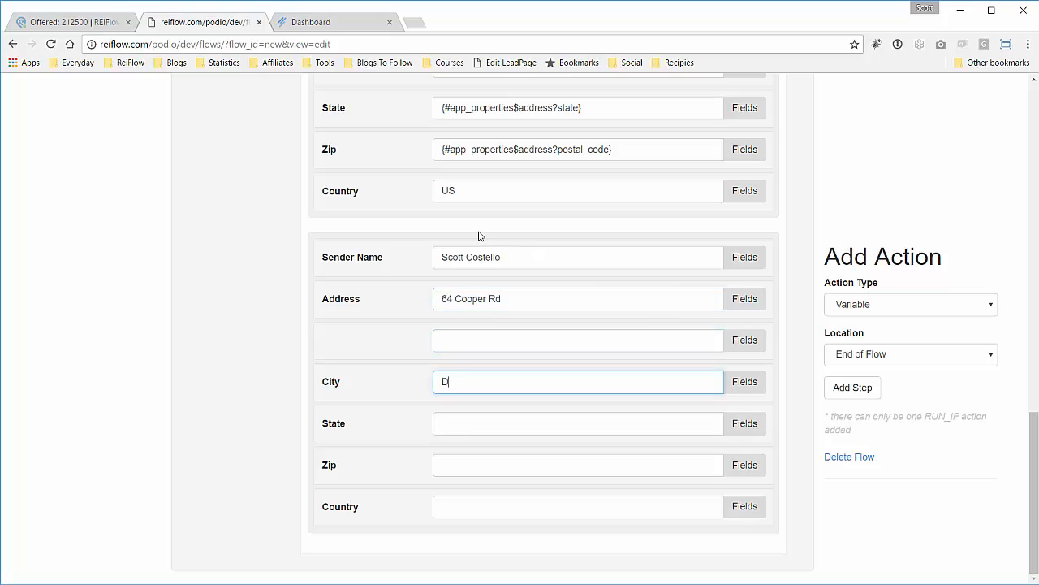
text(enville)
Complete the sender's return address with state NJ, the zip code and country US.
key(Tab)
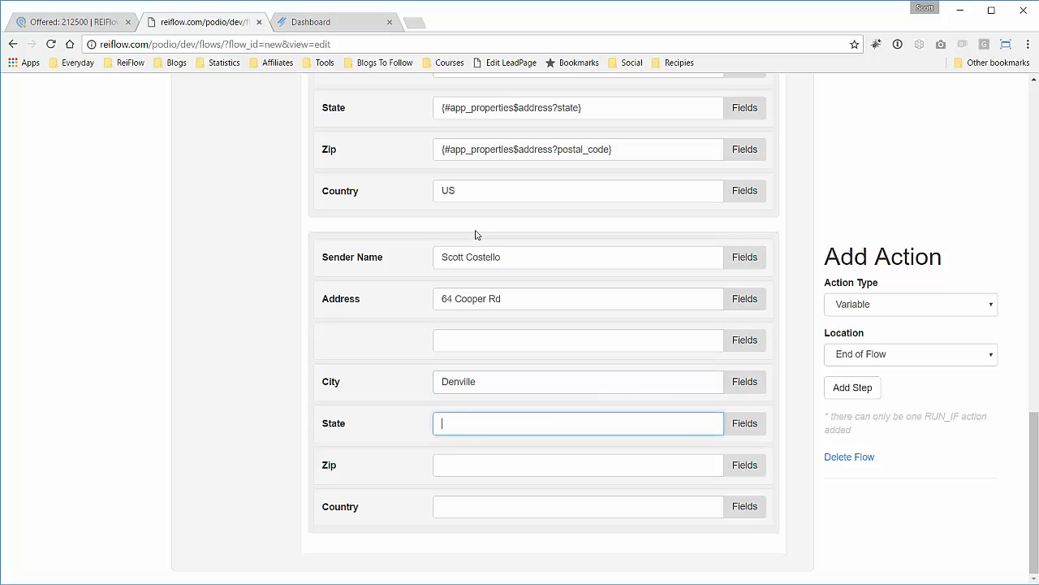
text(NJ)
key(Tab)
text(07)
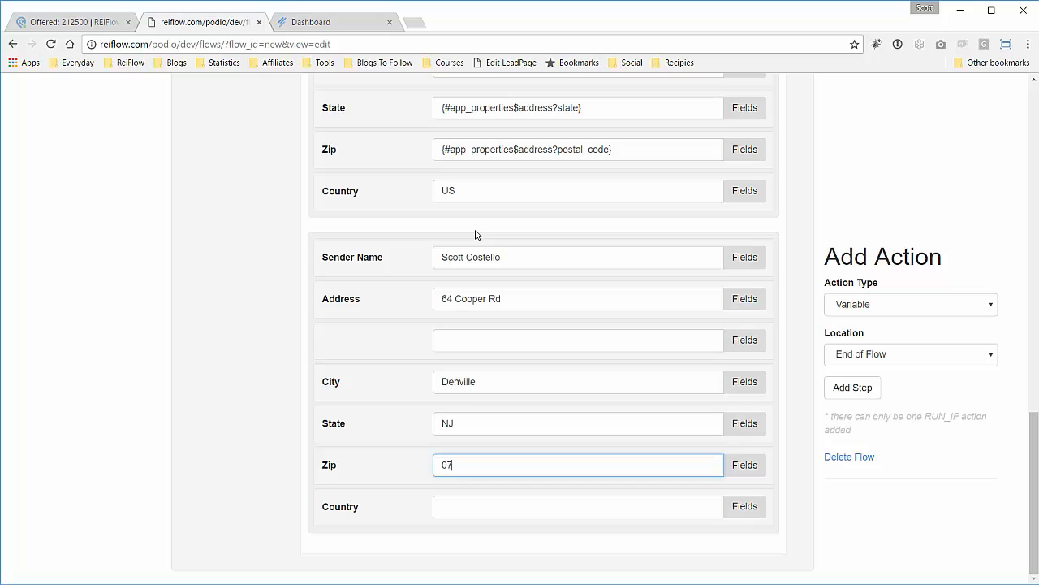
text(9834)
click(477, 510)
text(US)
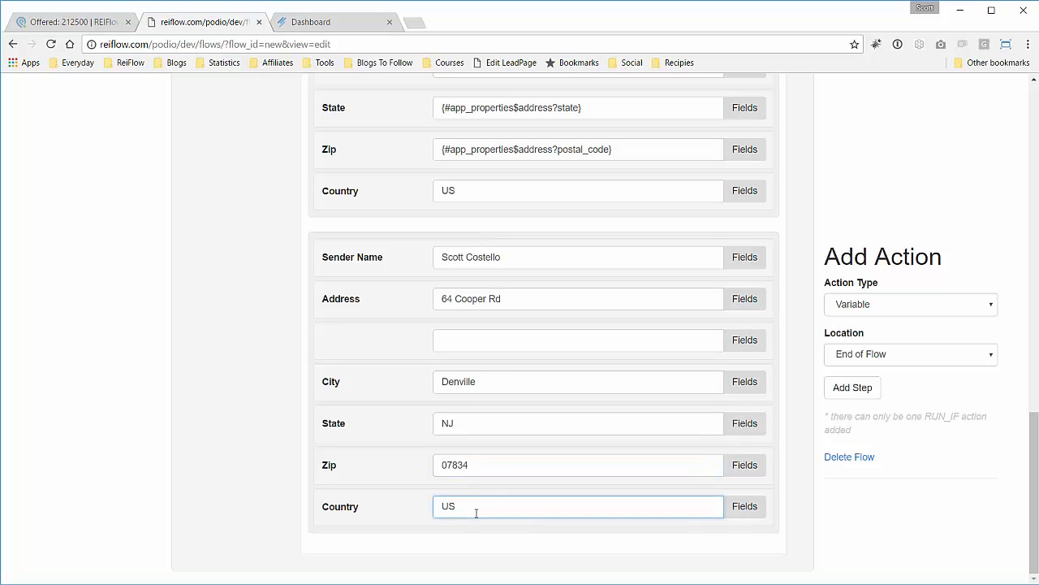
click(479, 425)
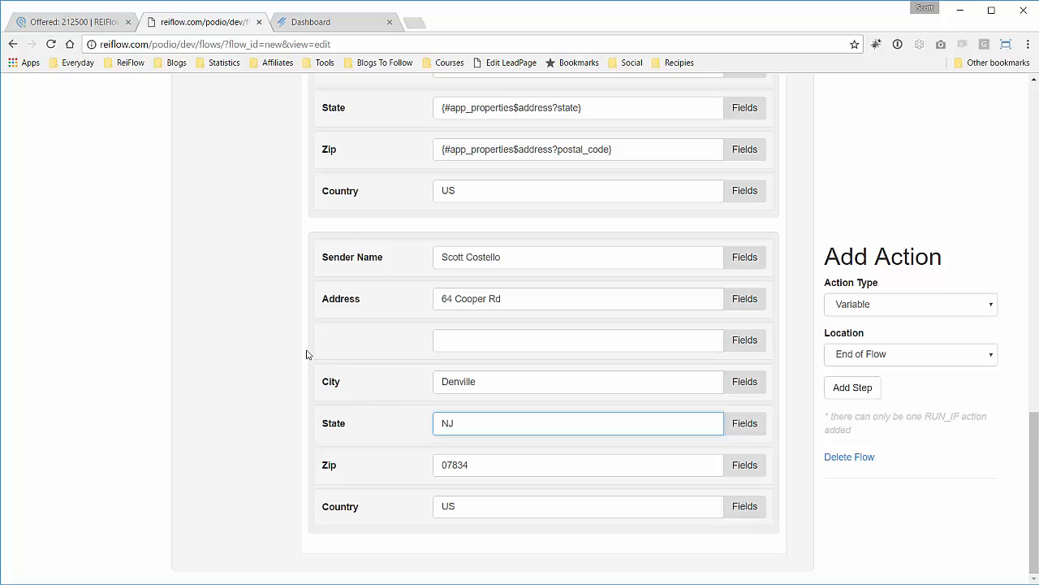
scroll(309, 355, up, 1)
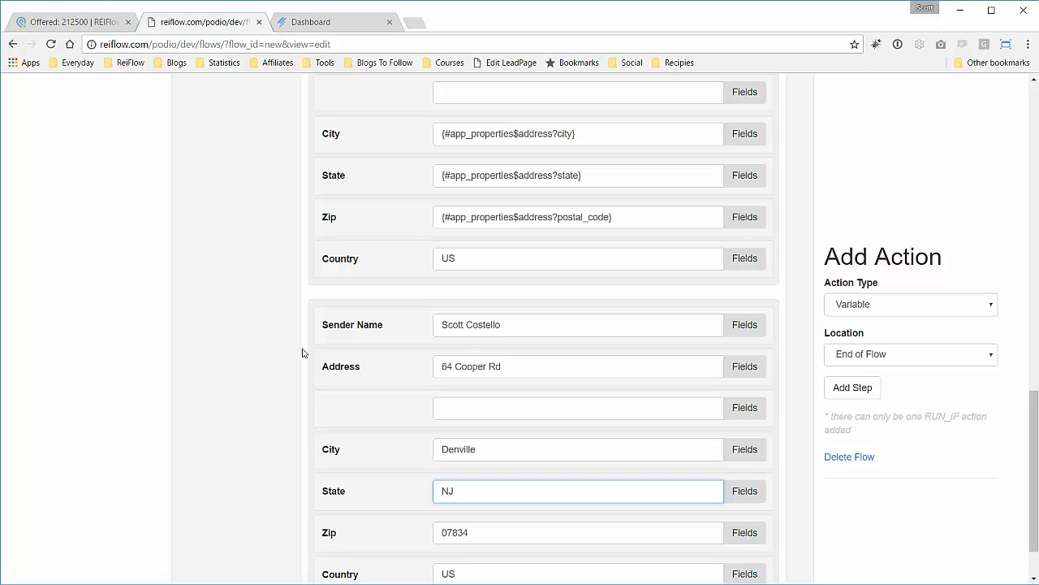
scroll(302, 353, up, 4)
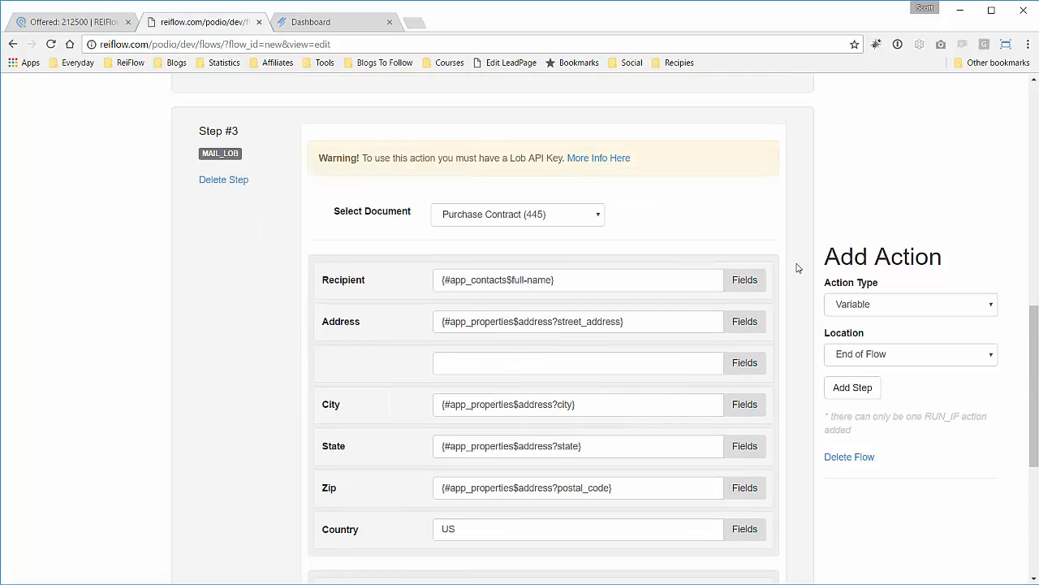
Save the flow, then review the get-item step, Mail condition and Lob Purchase Contract step.
scroll(800, 267, up, 10)
click(916, 172)
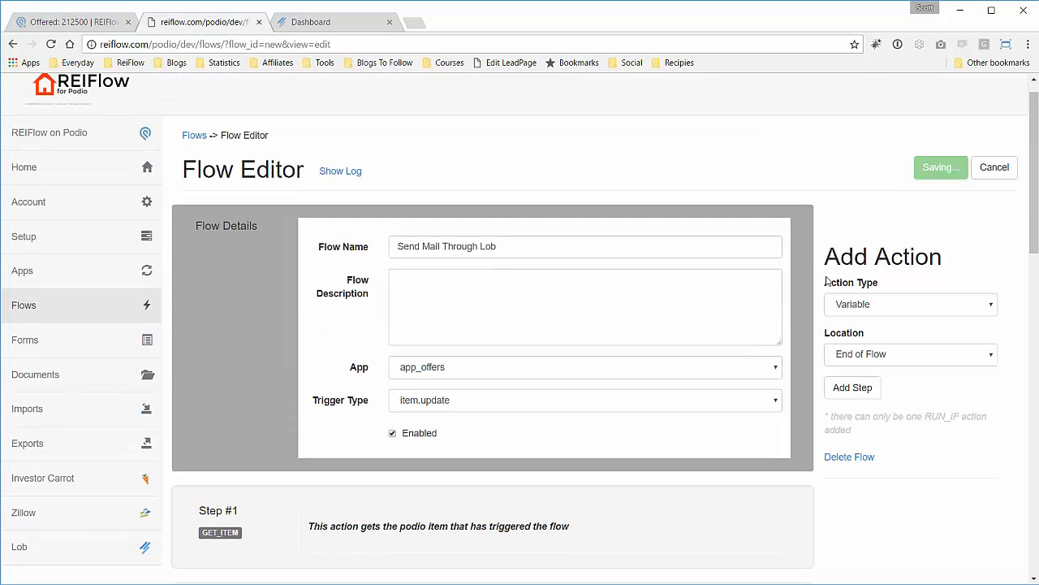
scroll(642, 302, down, 4)
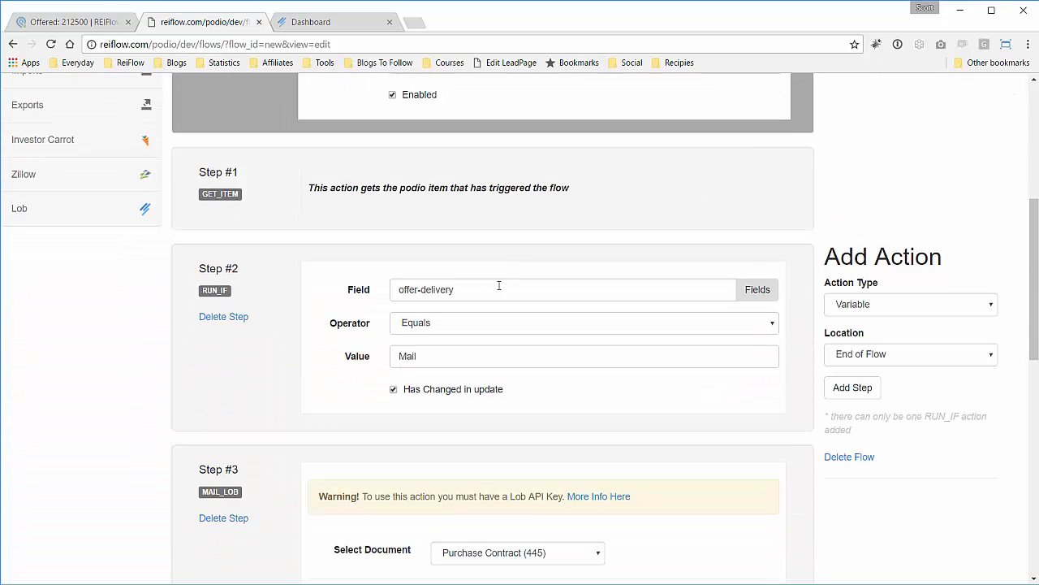
scroll(366, 205, down, 1)
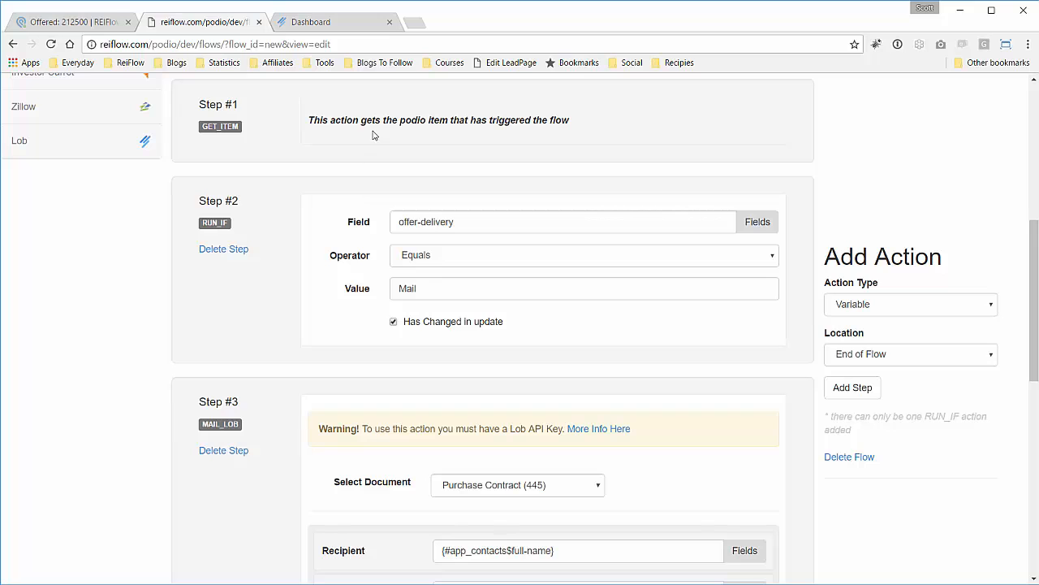
scroll(351, 218, down, 1)
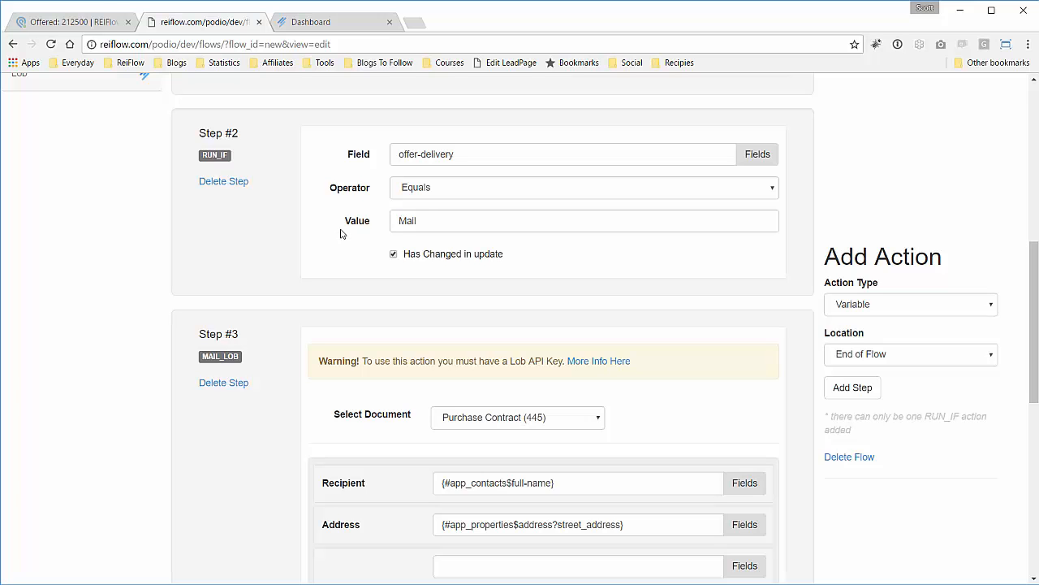
scroll(289, 248, down, 3)
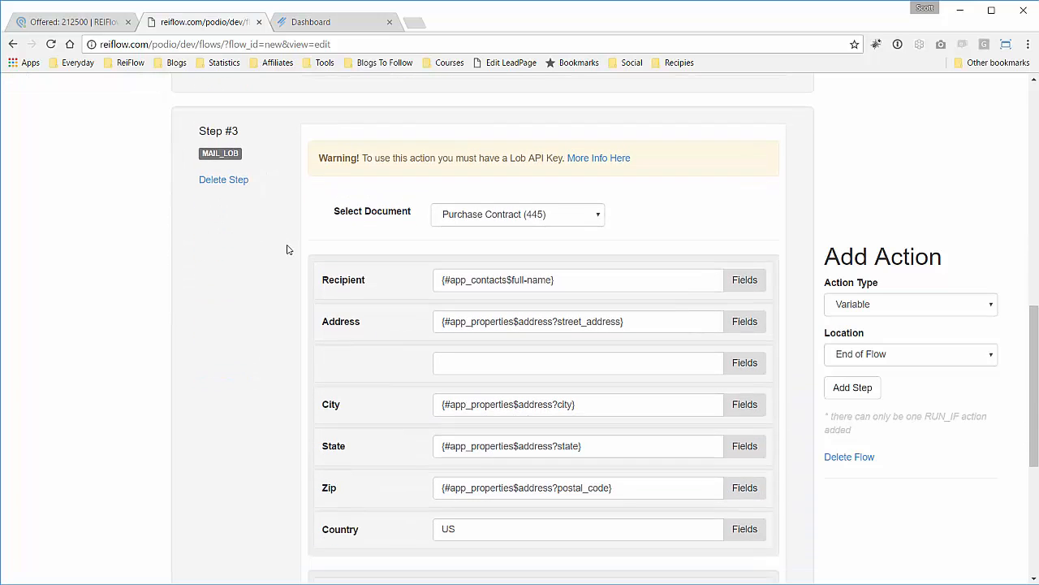
scroll(290, 216, down, 1)
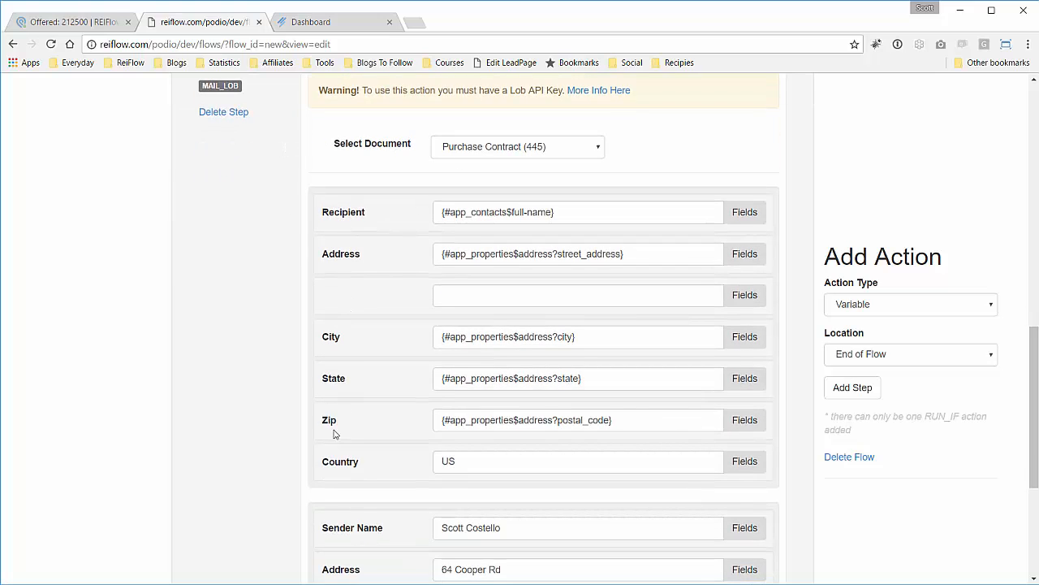
scroll(334, 435, down, 4)
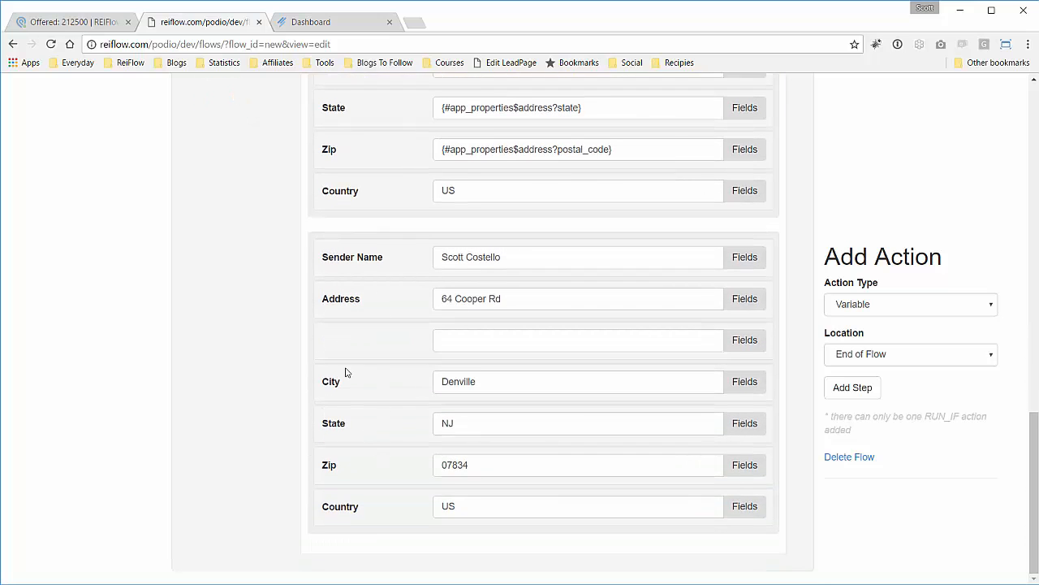
scroll(231, 294, up, 1)
scroll(232, 294, up, 9)
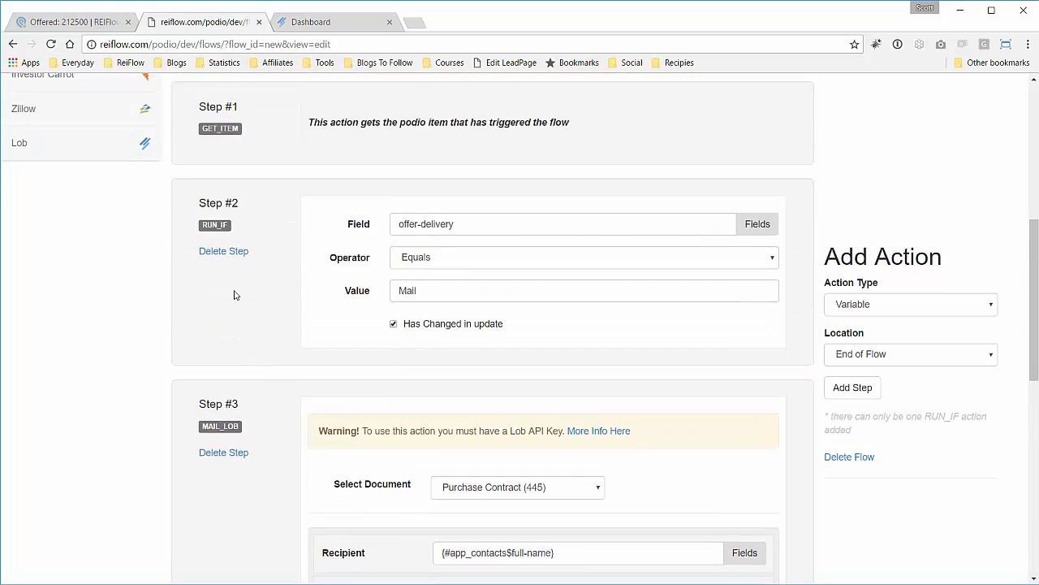
scroll(236, 294, up, 4)
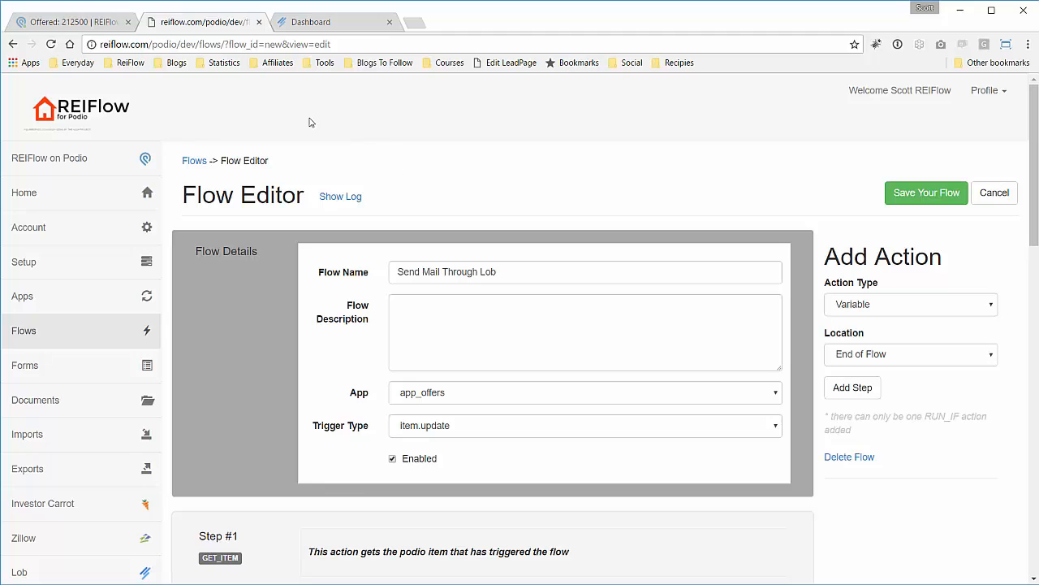
Back on the Podio offer, choose Mail as the Offer Delivery method.
click(78, 28)
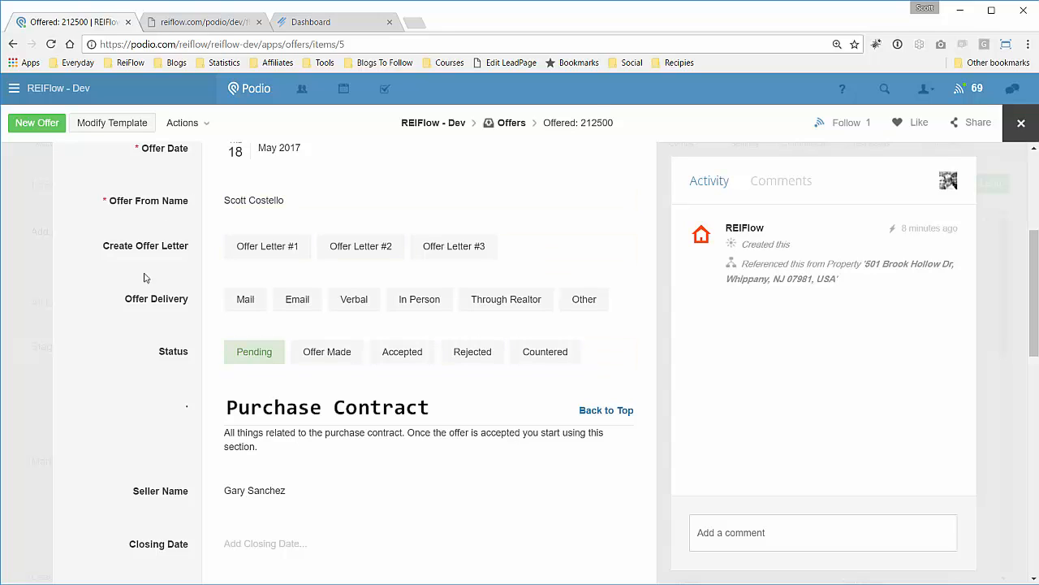
click(258, 306)
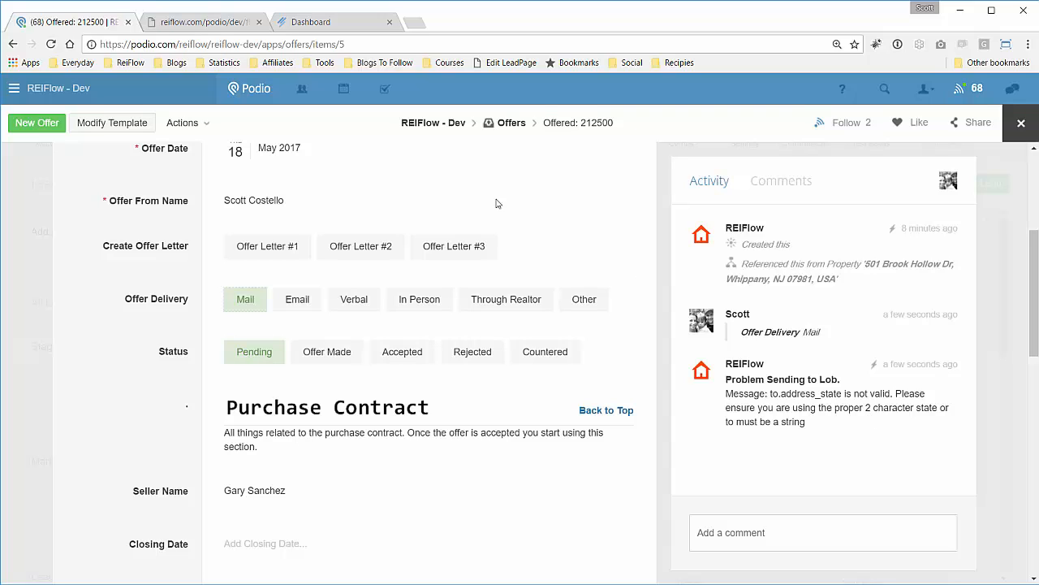
Replace the Lob step's recipient State value with NJ.
click(182, 29)
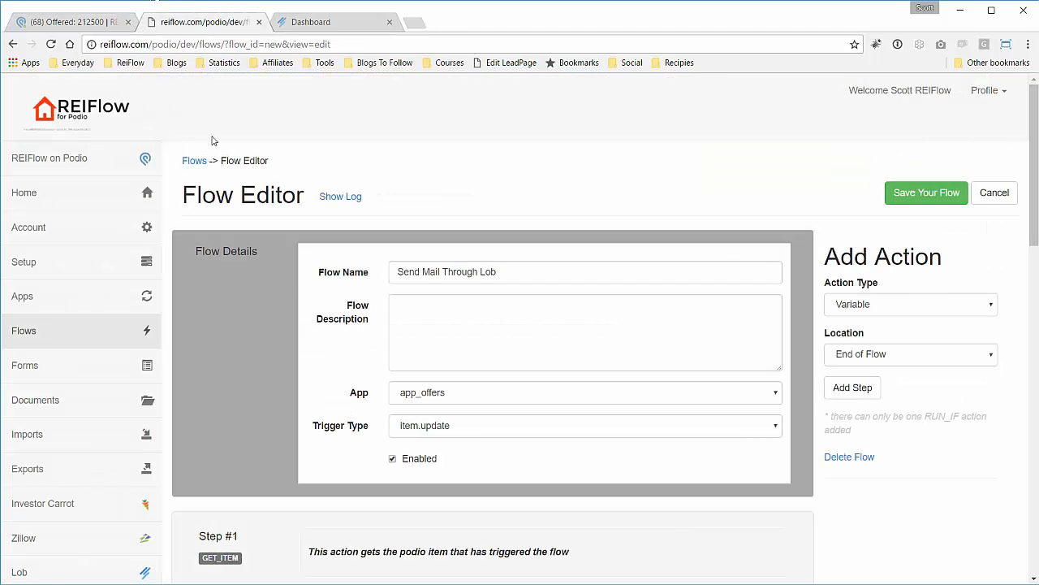
scroll(298, 281, down, 5)
scroll(298, 280, down, 5)
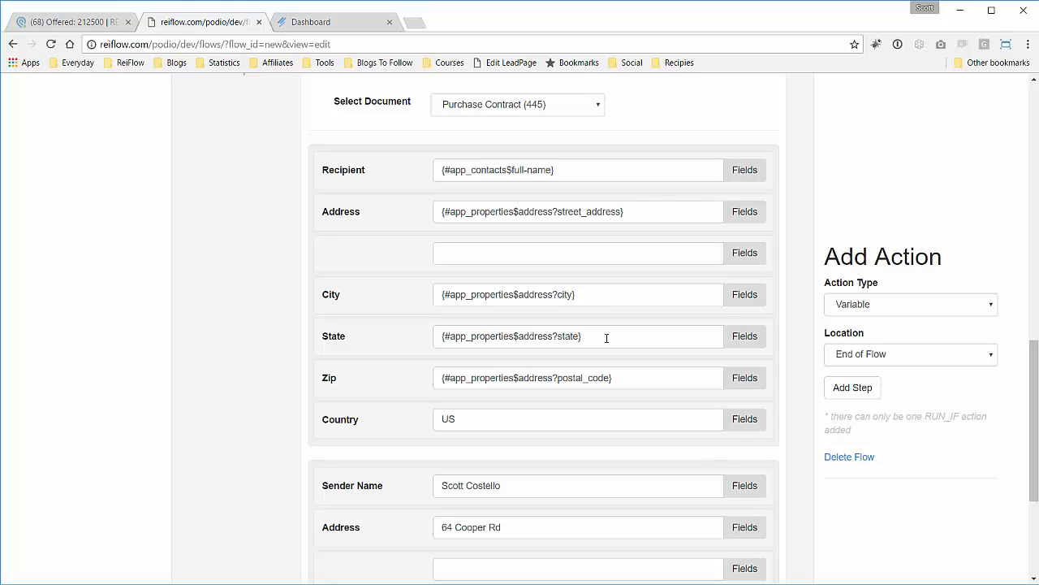
drag(606, 336, 390, 338)
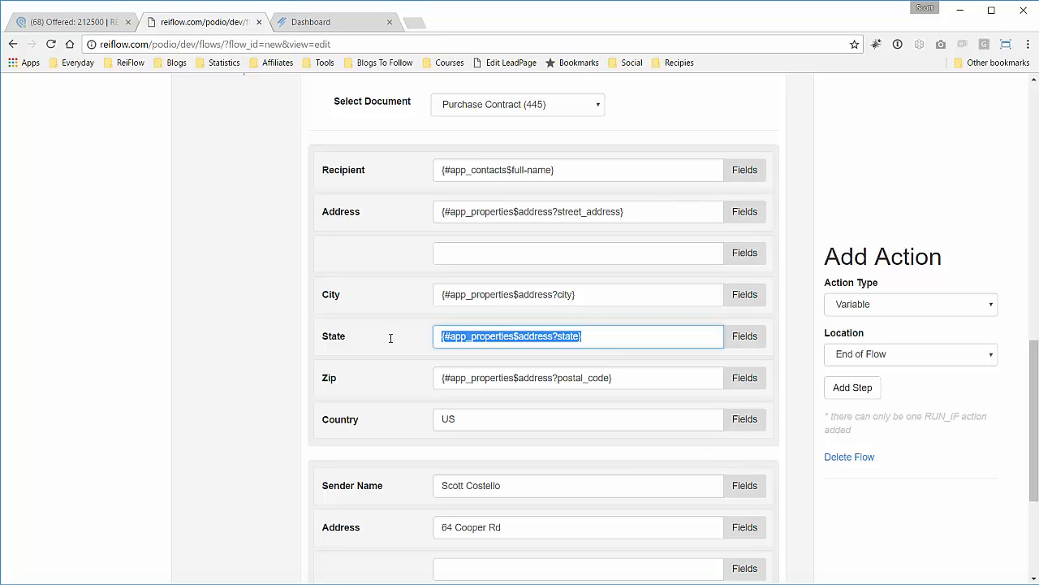
text(NJ)
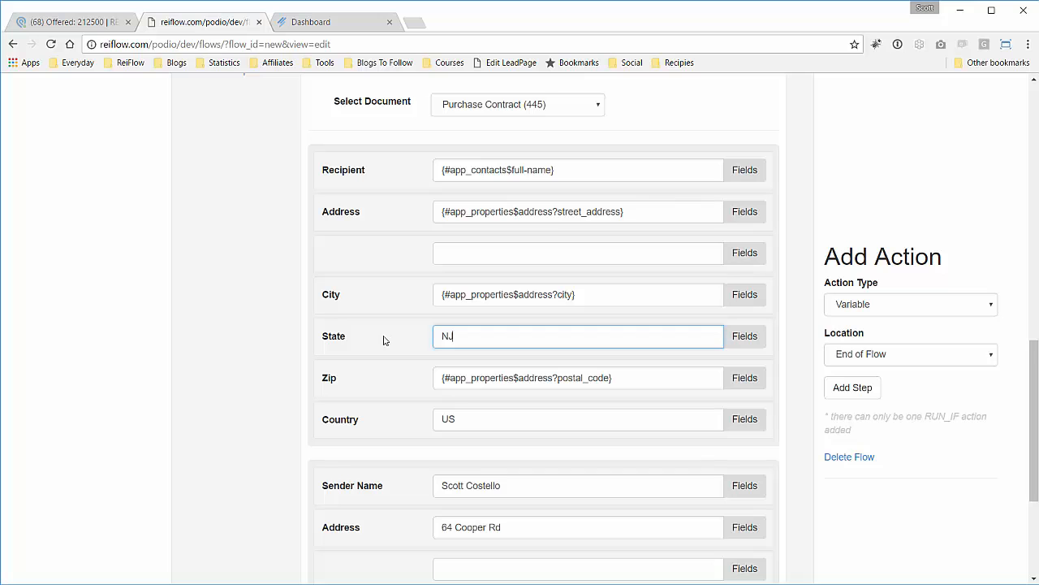
click(369, 333)
Save the Send Mail Through Lob flow and return to the Podio offer.
scroll(925, 260, up, 10)
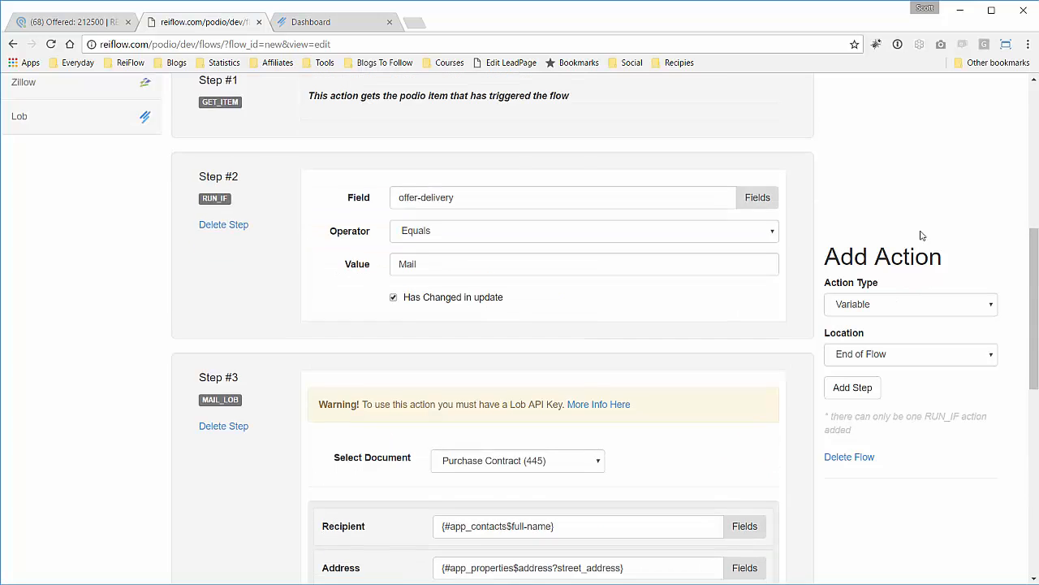
click(940, 192)
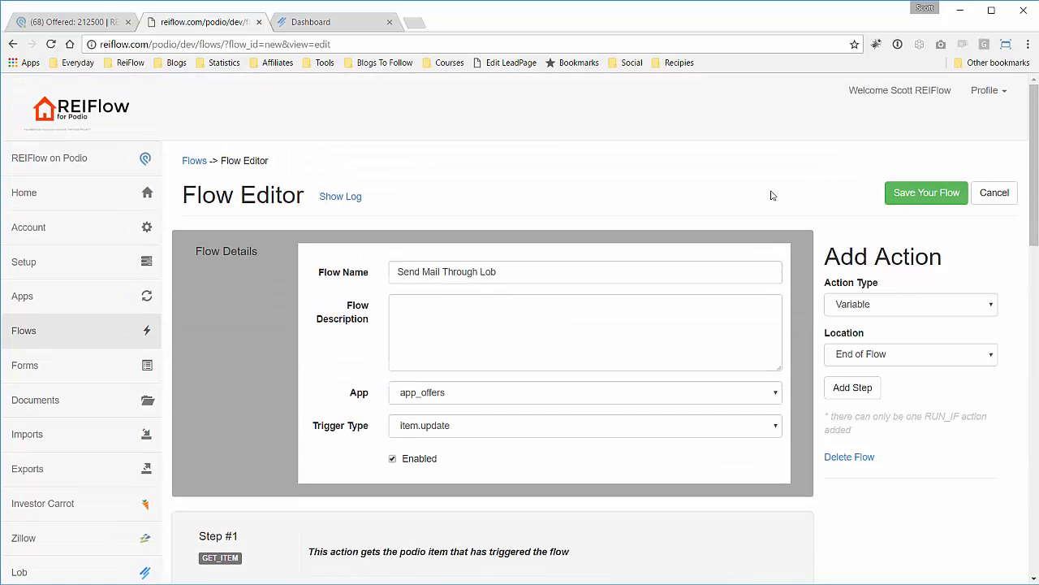
click(102, 22)
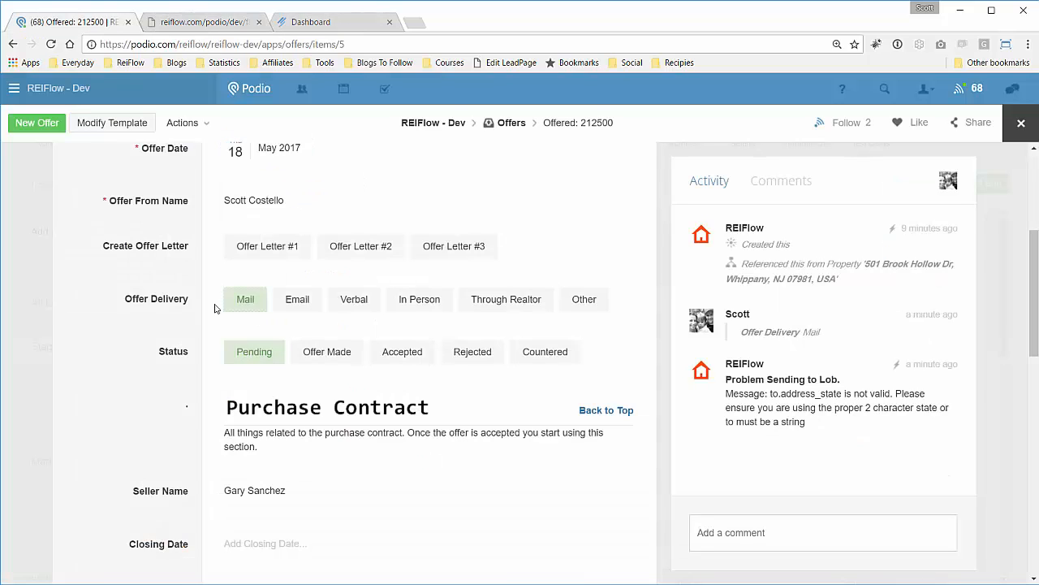
Deselect and re-select Mail, then check the Lob Id and estimated delivery 2017-05-24.
click(245, 299)
scroll(199, 305, down, 1)
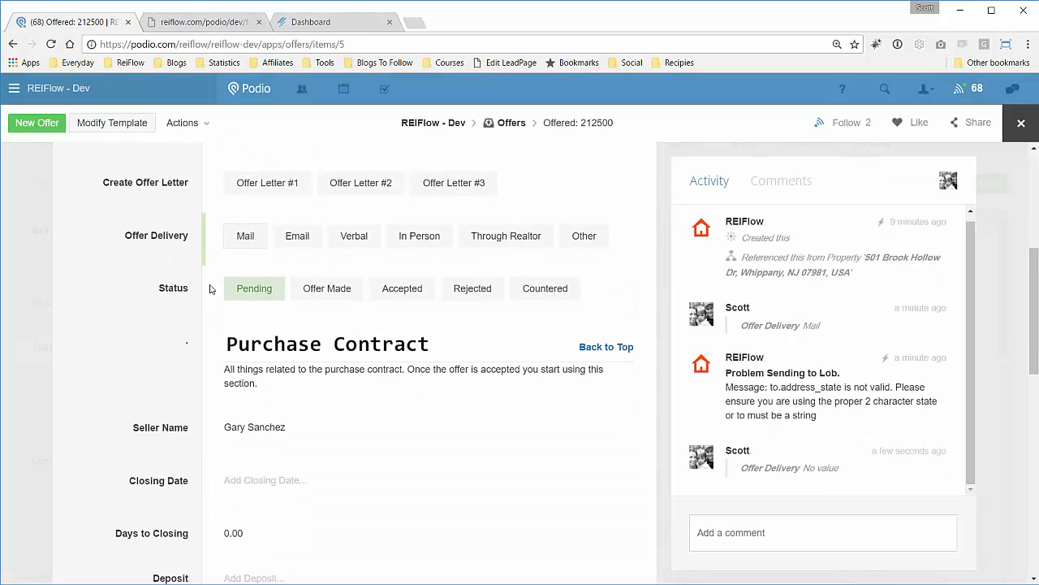
click(244, 232)
scroll(782, 388, down, 1)
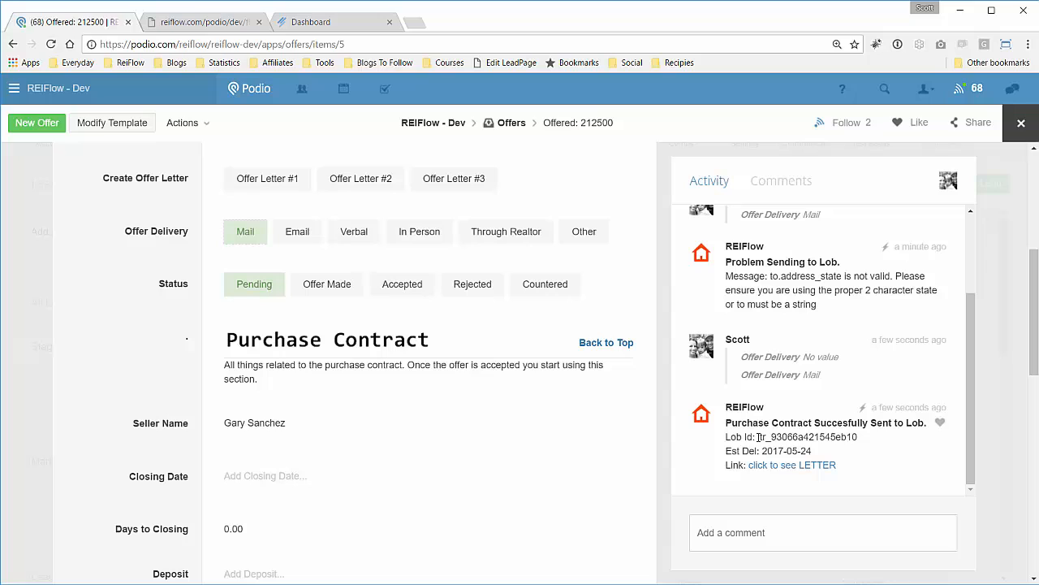
drag(758, 436, 857, 439)
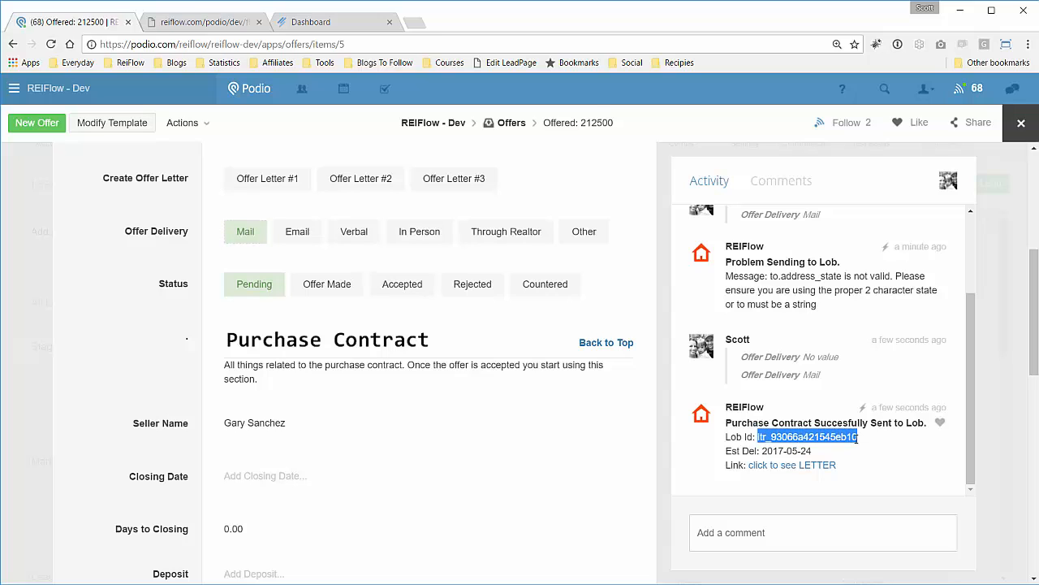
drag(762, 450, 813, 450)
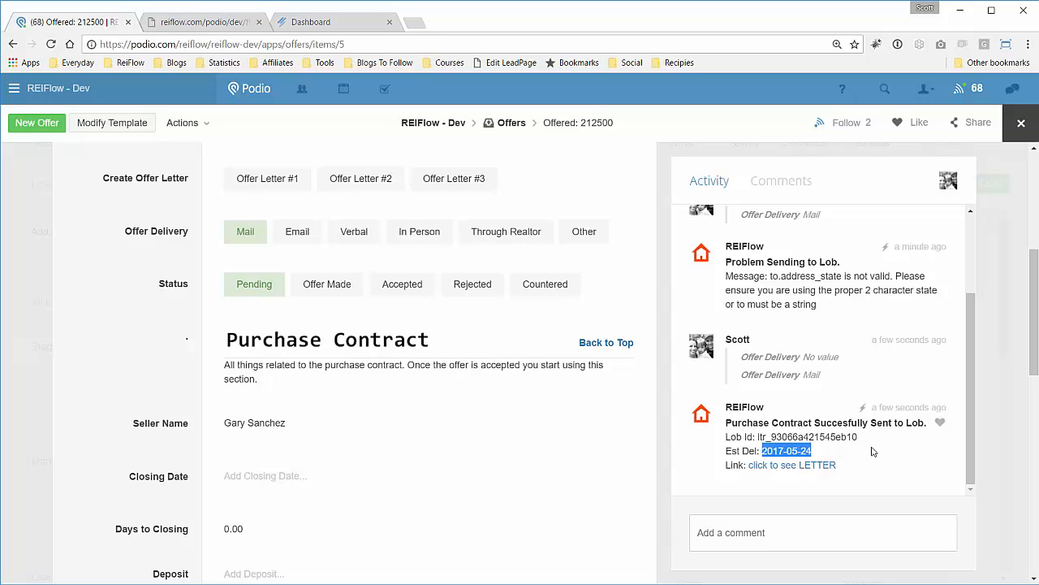
click(773, 465)
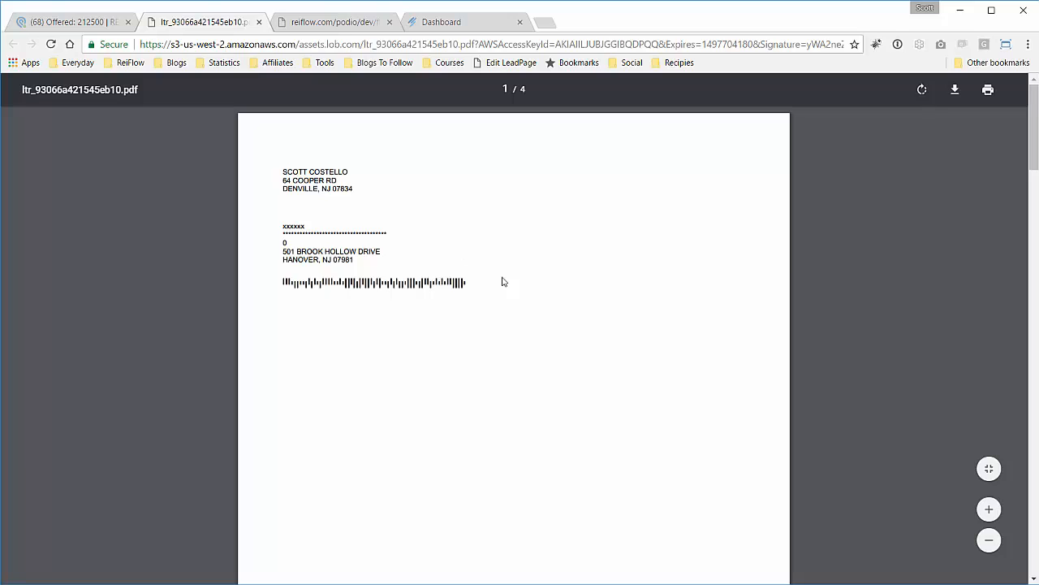
scroll(508, 286, down, 3)
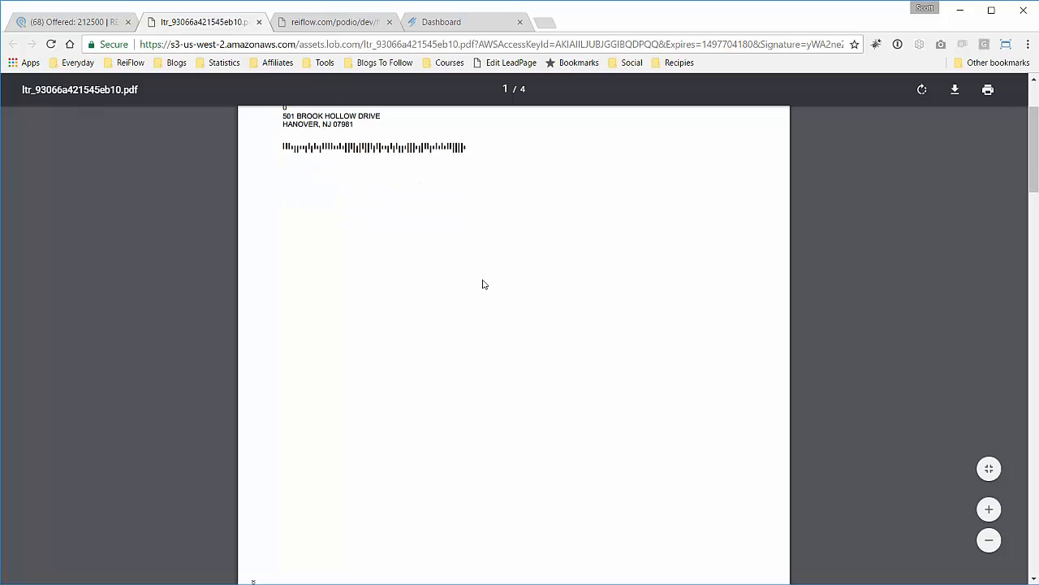
scroll(481, 283, up, 2)
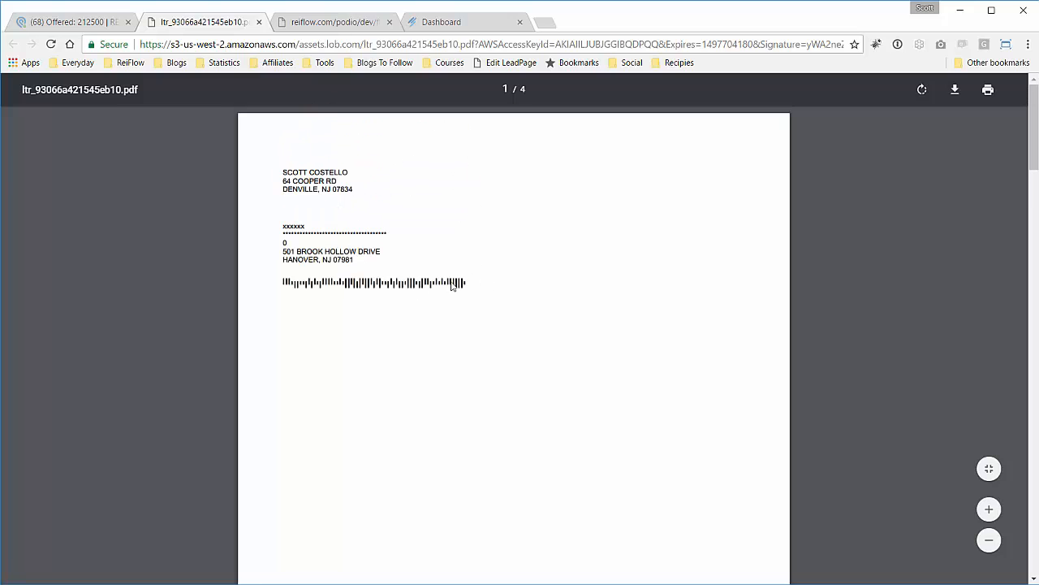
scroll(490, 297, down, 3)
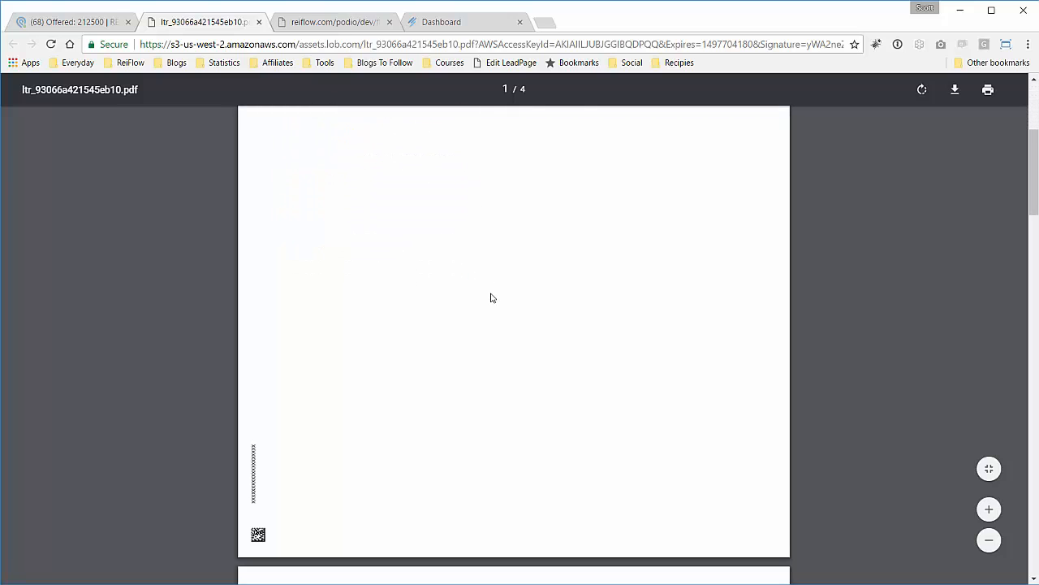
scroll(490, 298, up, 5)
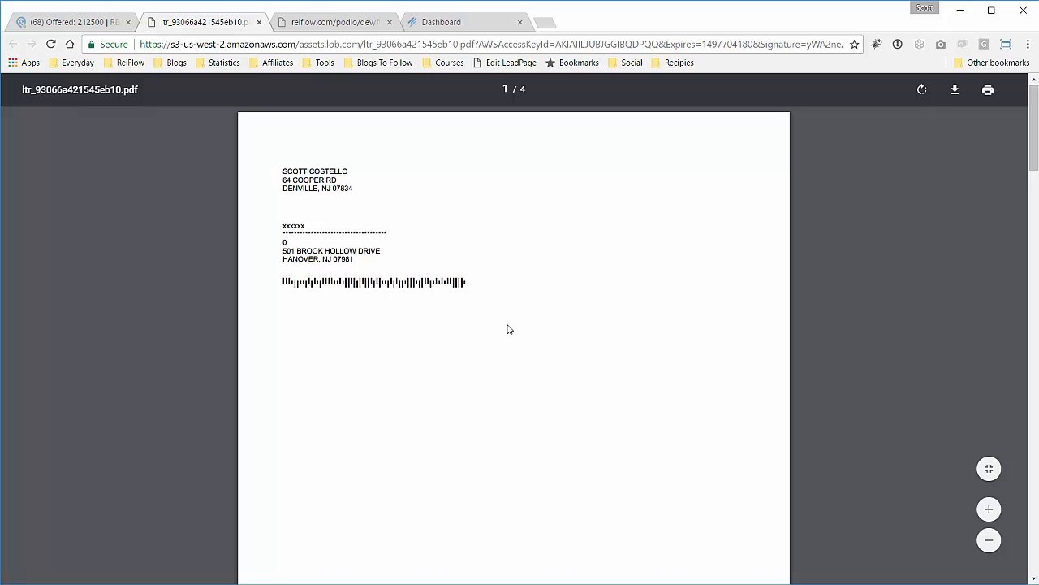
scroll(508, 327, down, 8)
scroll(509, 328, down, 3)
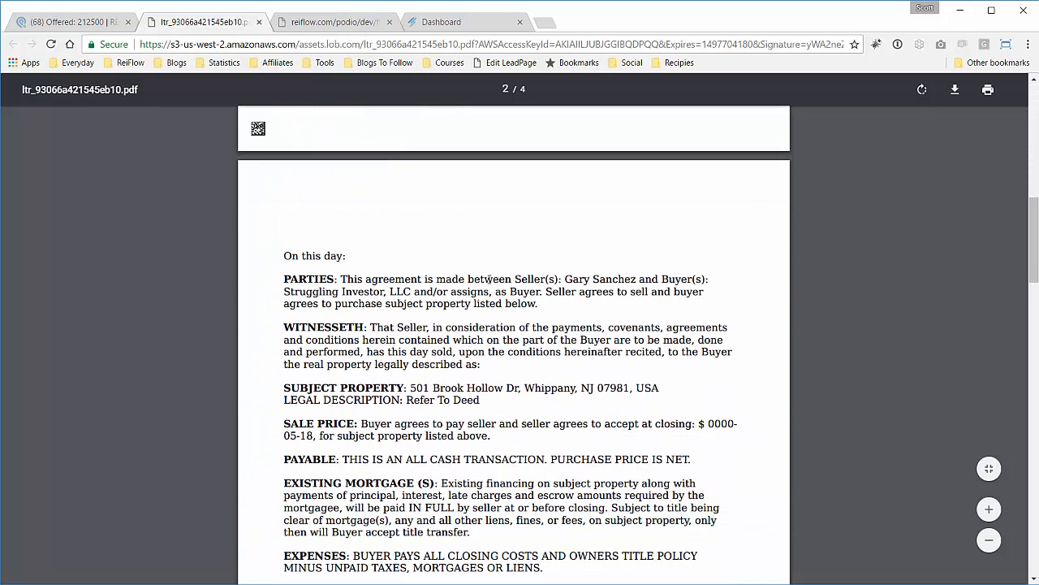
scroll(449, 270, down, 1)
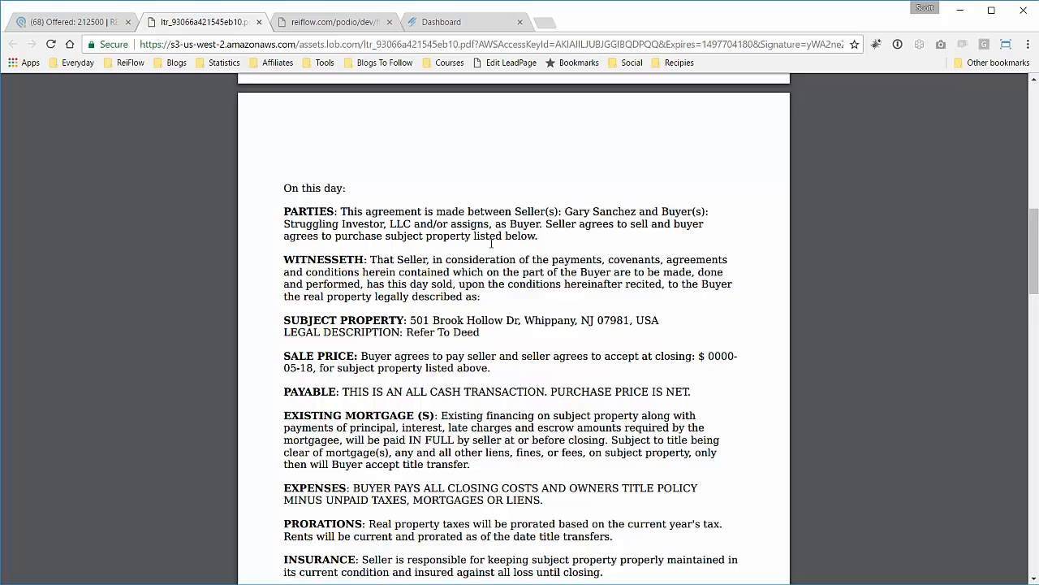
scroll(491, 242, down, 3)
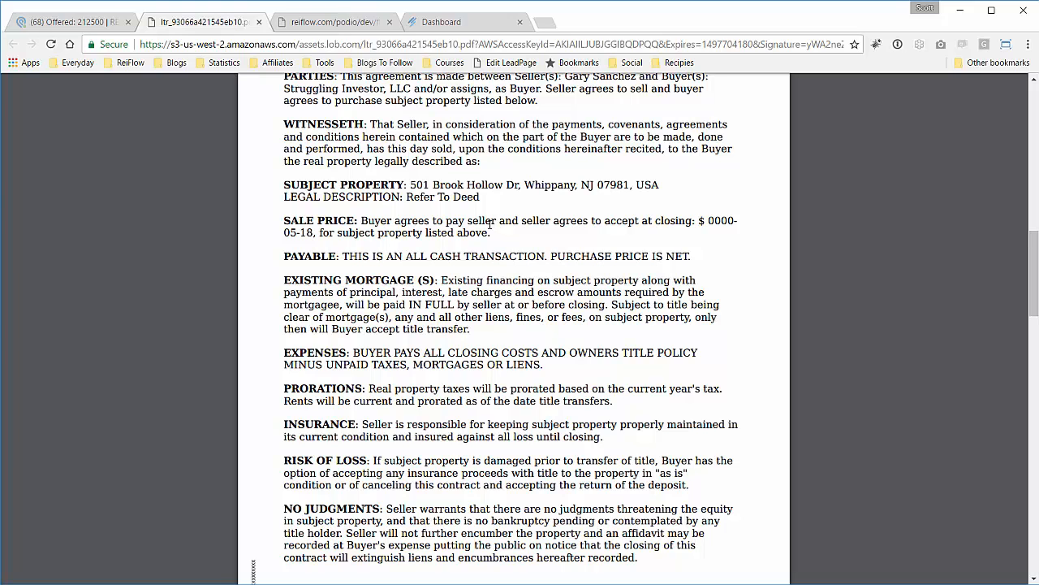
scroll(490, 224, down, 2)
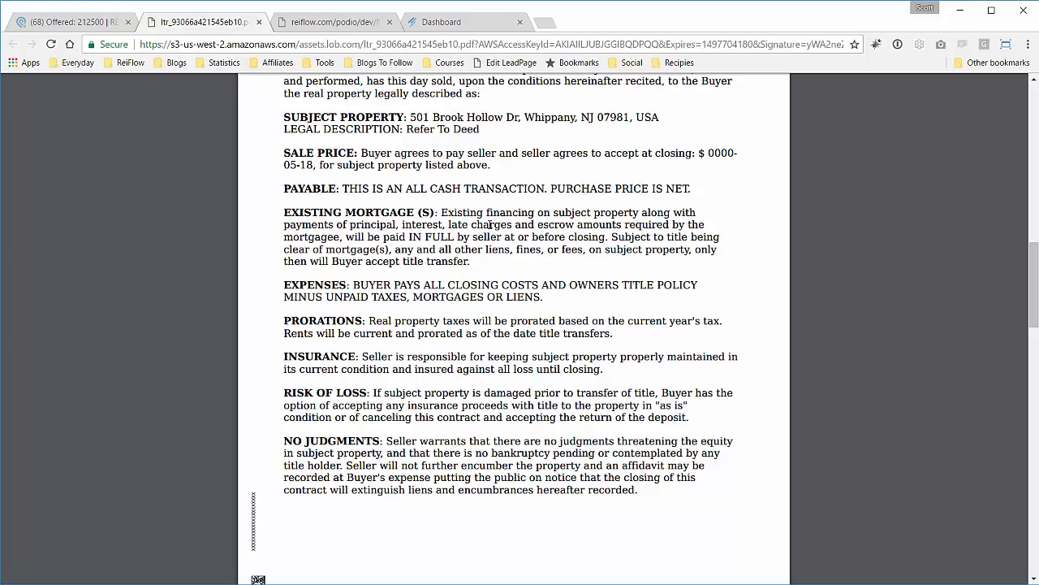
scroll(489, 224, down, 2)
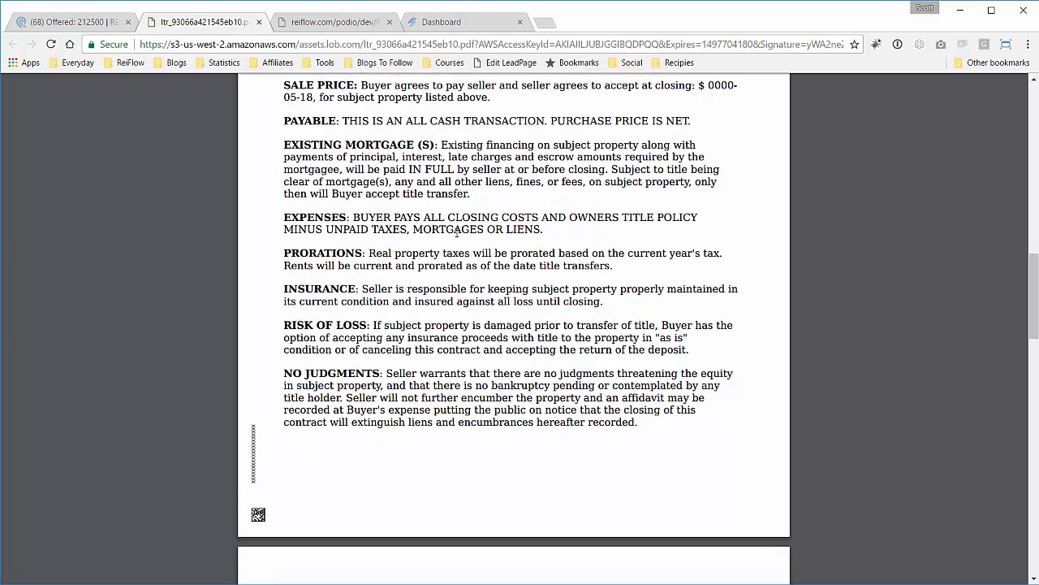
scroll(475, 236, down, 19)
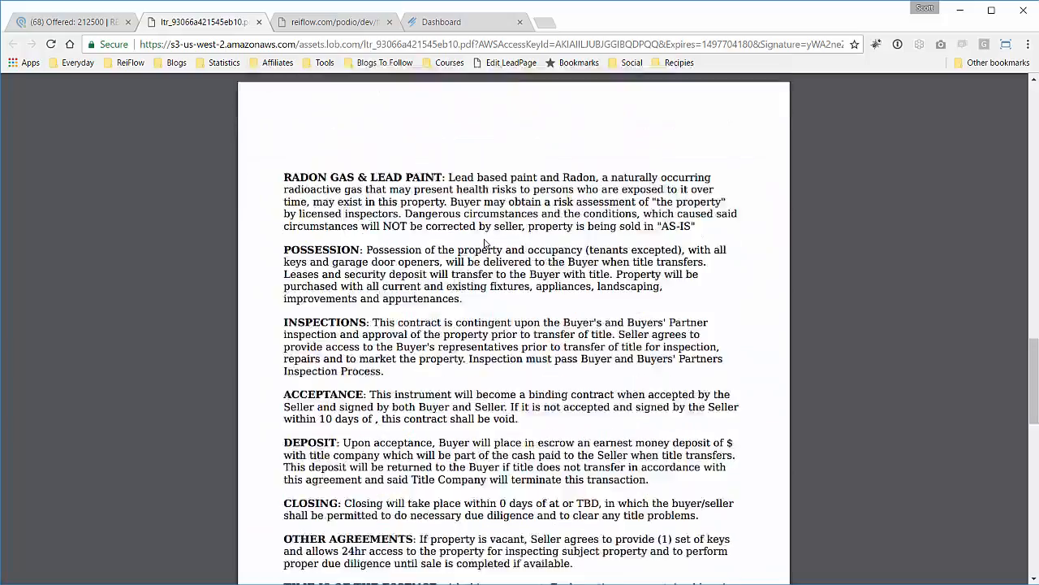
scroll(485, 239, down, 14)
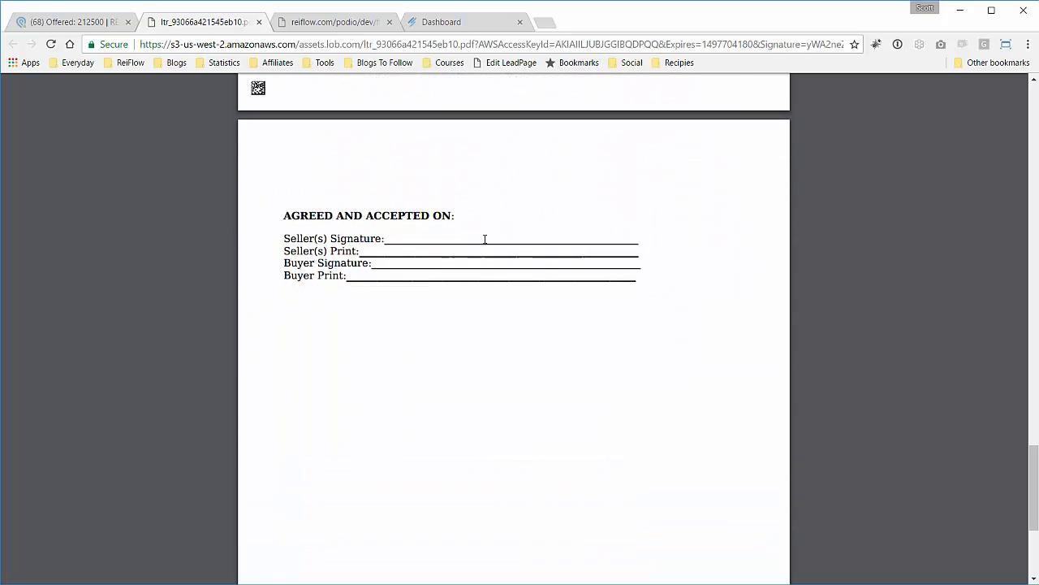
scroll(485, 238, up, 20)
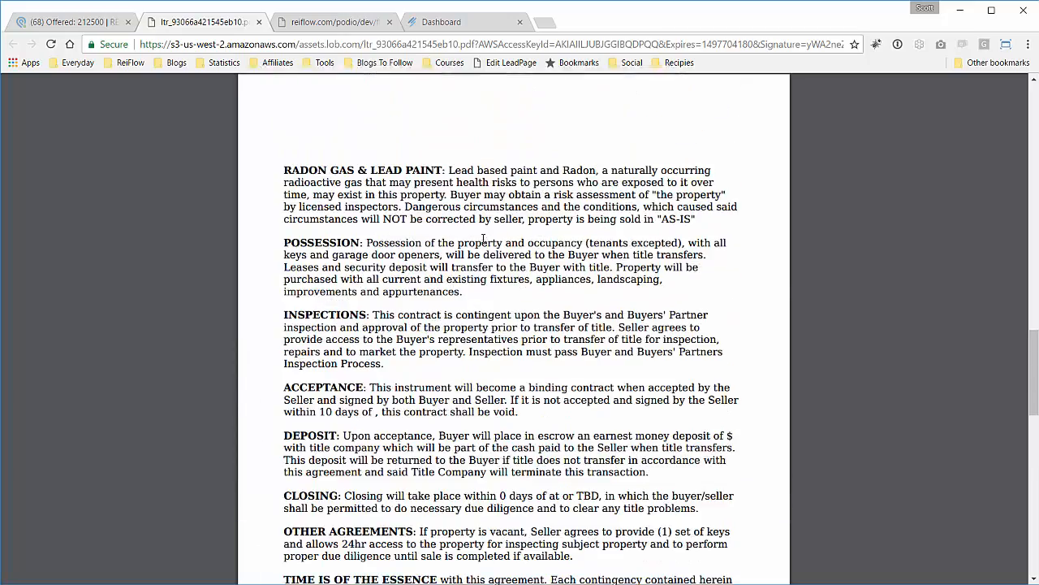
scroll(485, 238, up, 13)
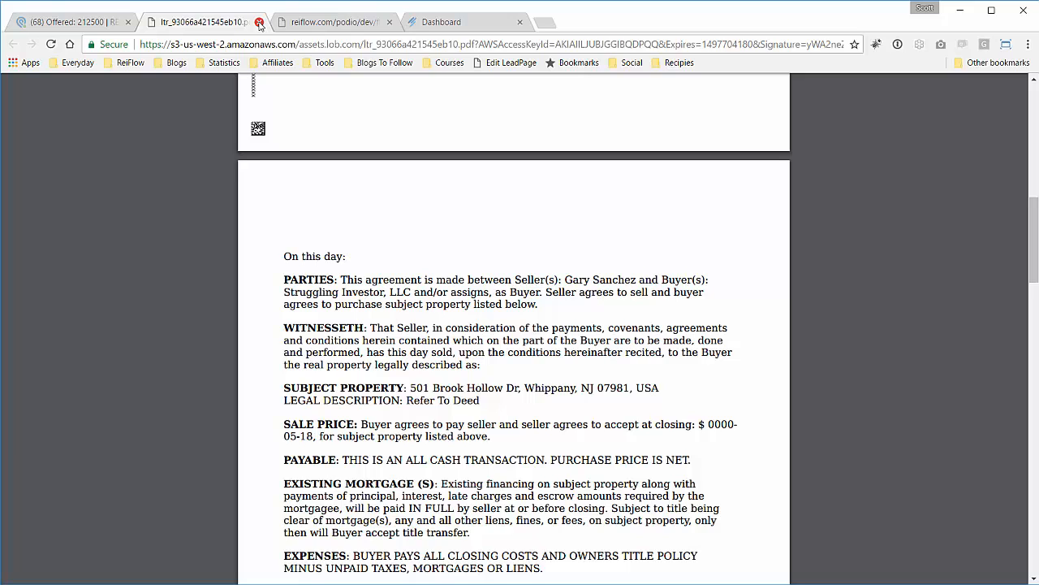
click(259, 23)
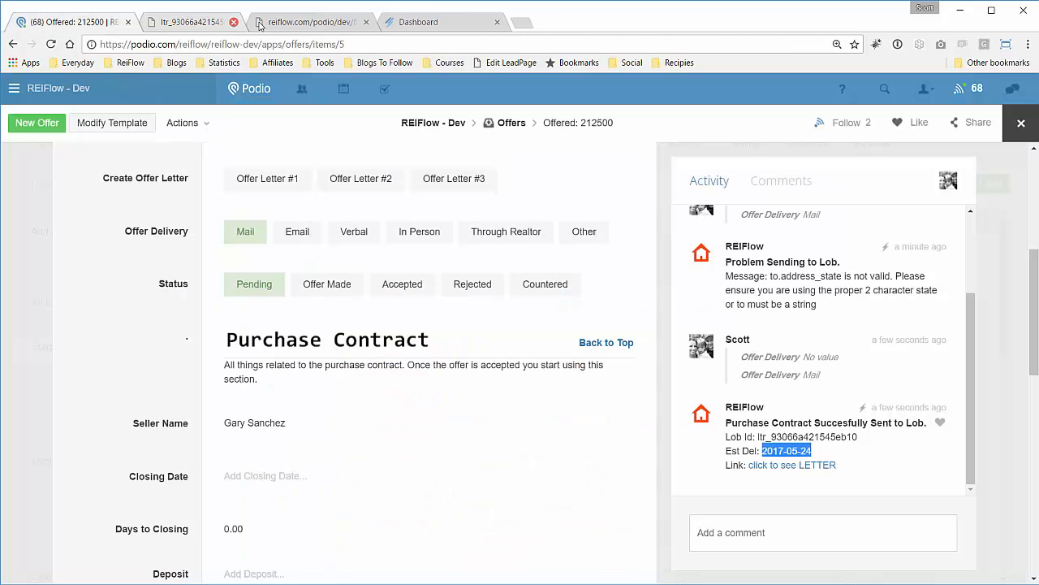